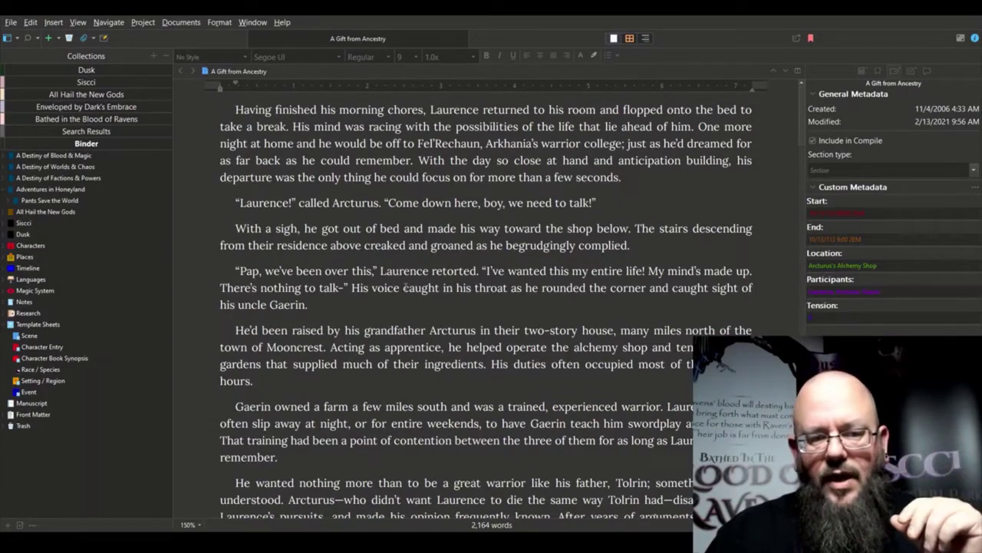
# Look through the scene A Gift from Ancestry from its opening paragraph to its end.
pyautogui.moveTo(797, 114); pyautogui.dragTo(798, 461)
pyautogui.scroll(10, 476, 526)
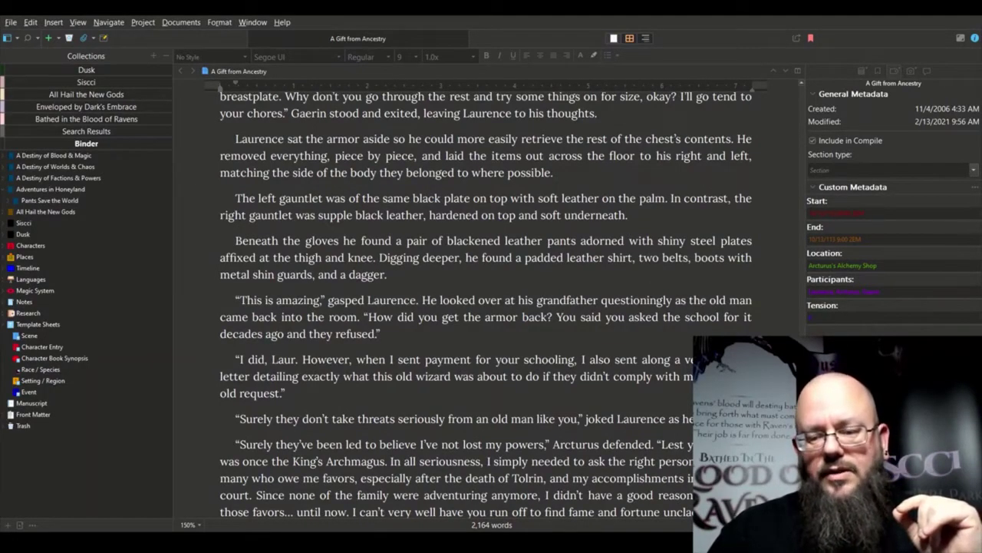
pyautogui.scroll(10, 424, 179)
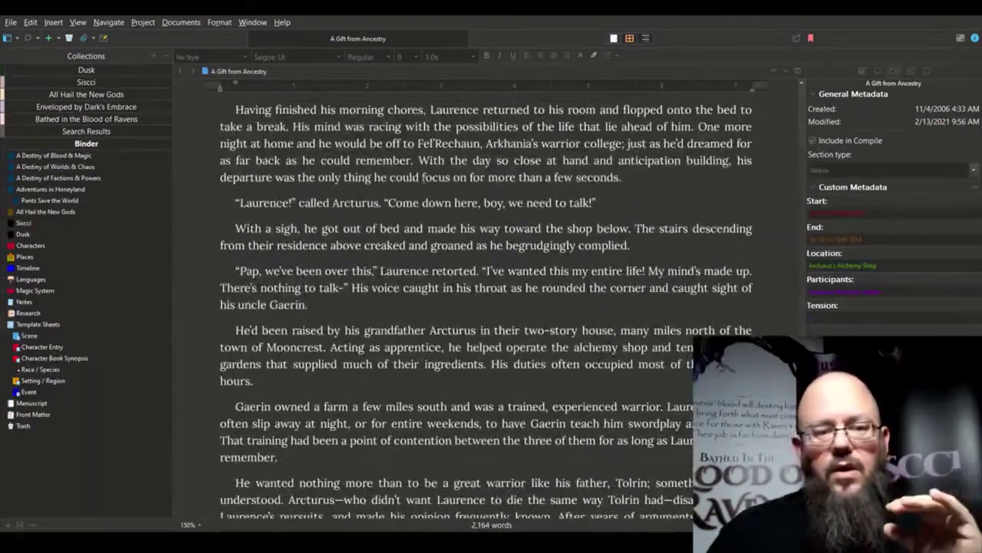
pyautogui.scroll(-15, 479, 194)
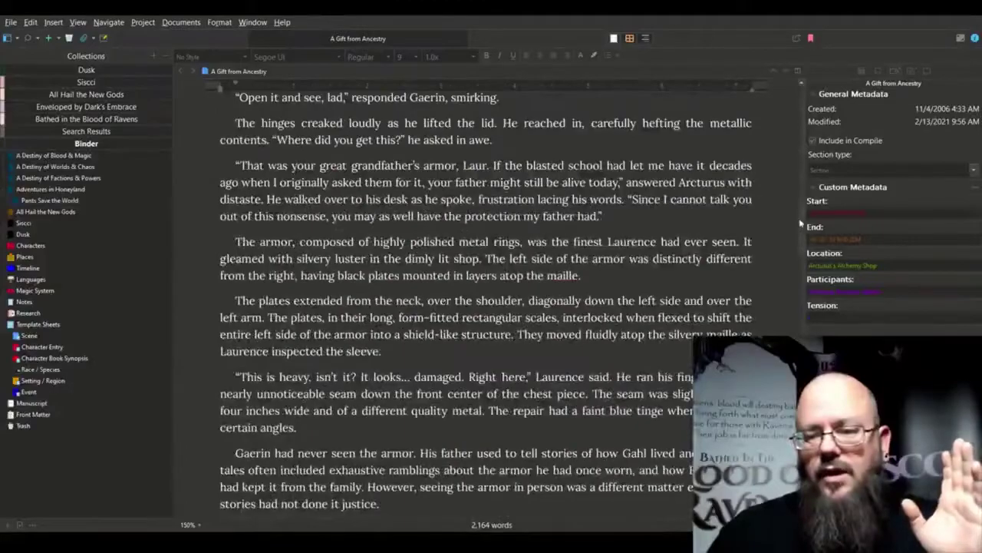
pyautogui.moveTo(801, 224); pyautogui.dragTo(802, 284)
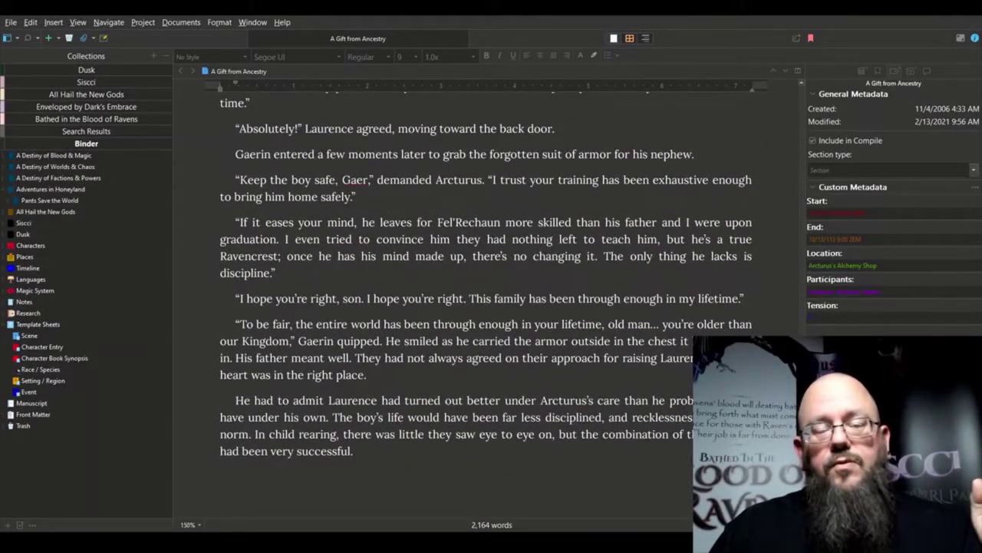
pyautogui.scroll(1, 486, 279)
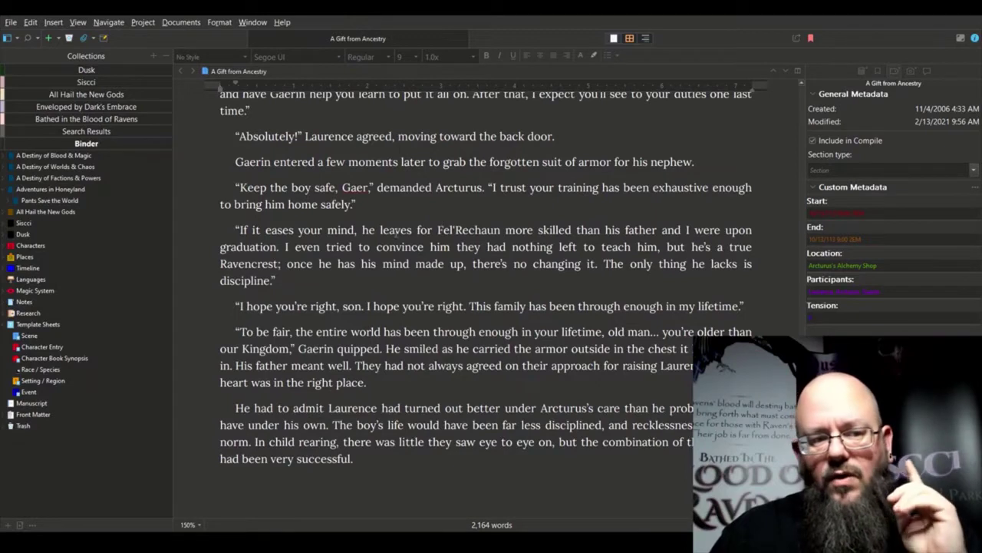
# Show the Legacy chapter's outline within A Destiny of Blood & Magic and highlight its five scenes to read their metadata.
pyautogui.click(5, 157)
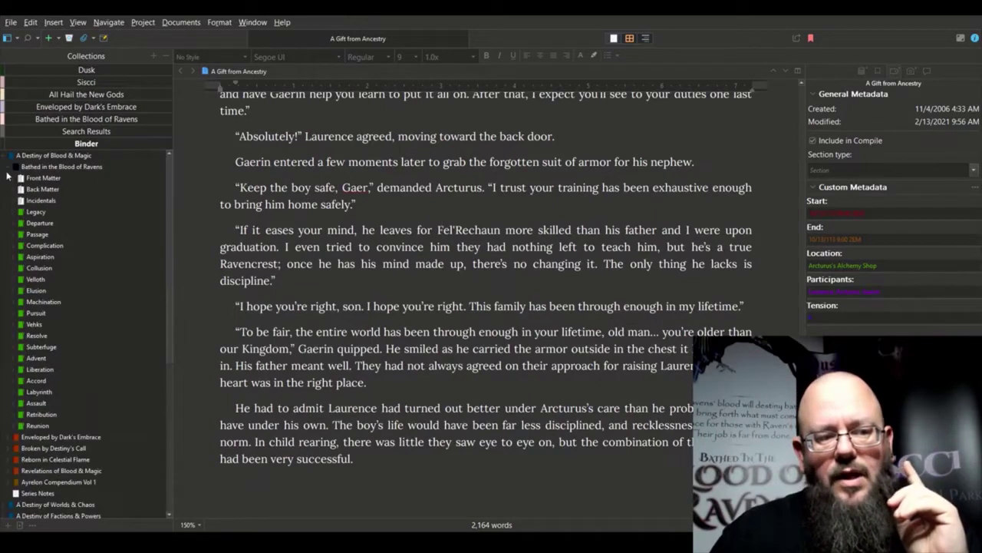
pyautogui.click(31, 214)
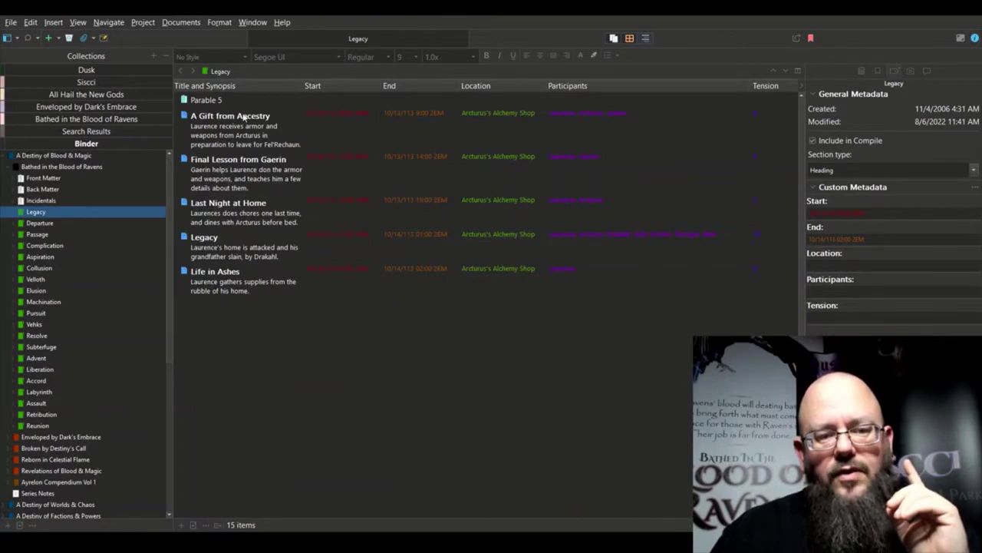
pyautogui.moveTo(276, 324); pyautogui.dragTo(220, 134)
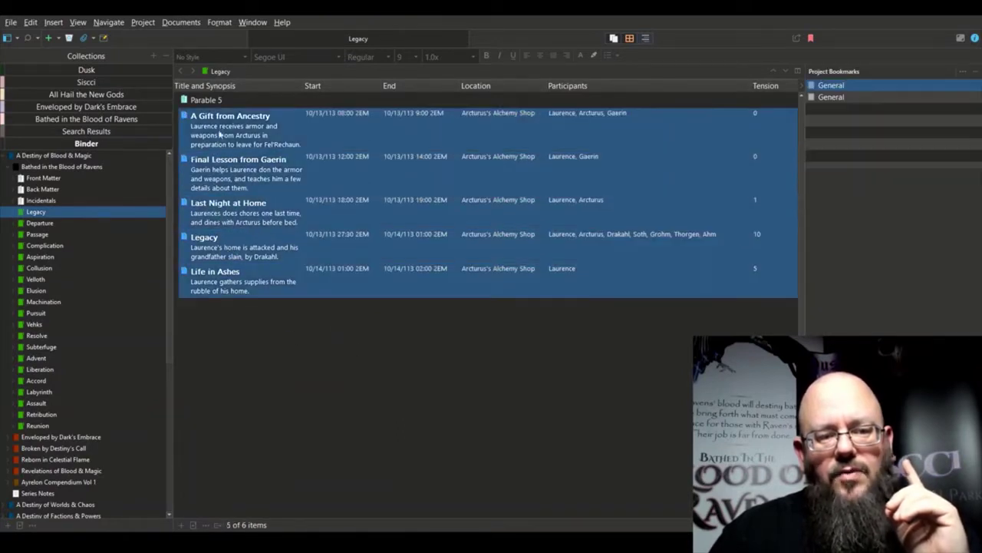
pyautogui.click(390, 377)
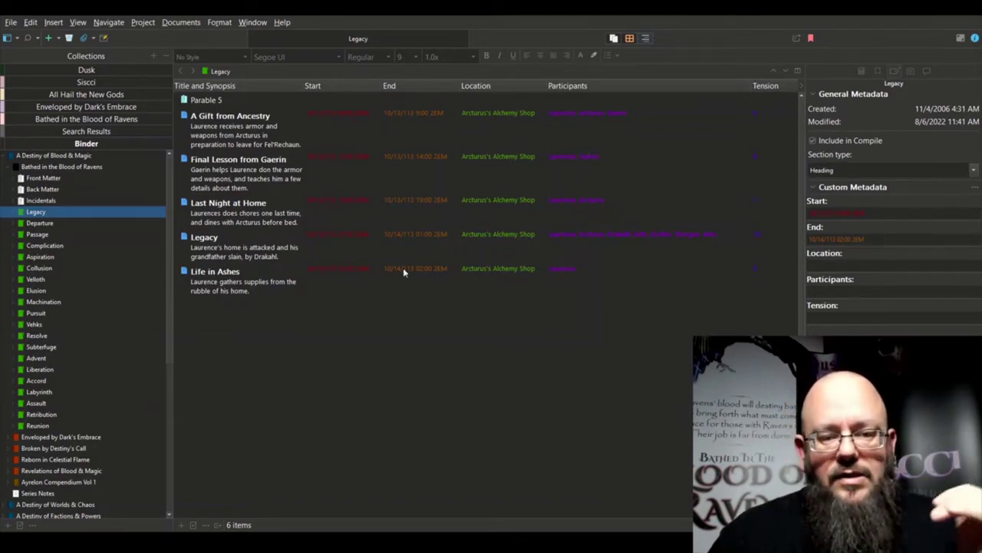
# View the Legacy chapter as index cards, select the Legacy scene's card, and return to the outline view.
pyautogui.click(630, 38)
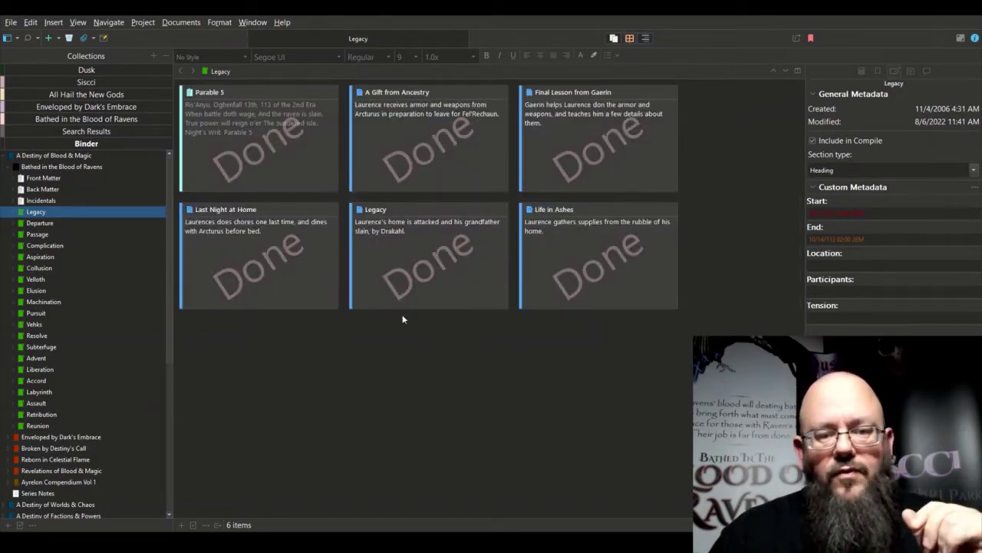
pyautogui.moveTo(445, 272)
pyautogui.mouseDown()
pyautogui.moveTo(412, 158)
pyautogui.moveTo(427, 270)
pyautogui.moveTo(444, 273)
pyautogui.mouseUp()
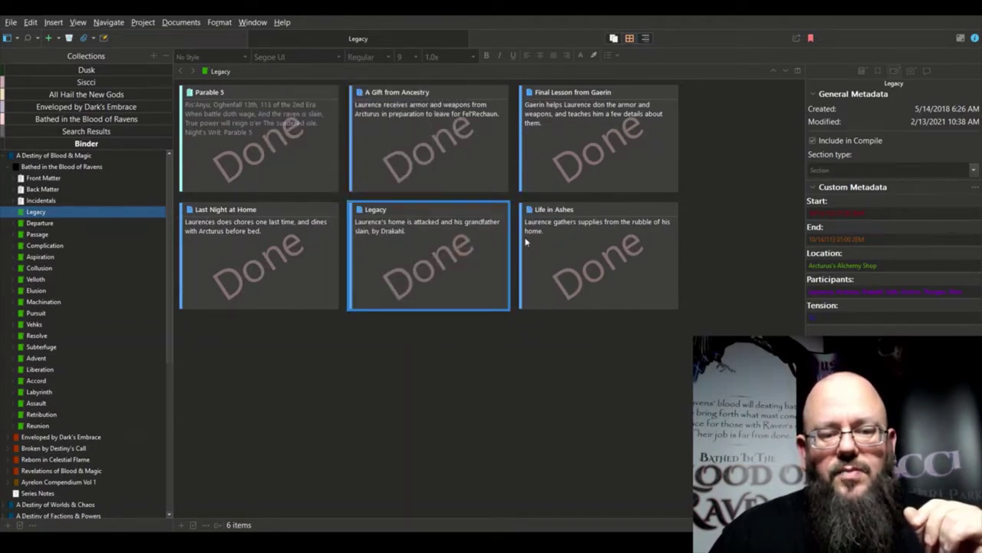
pyautogui.click(646, 38)
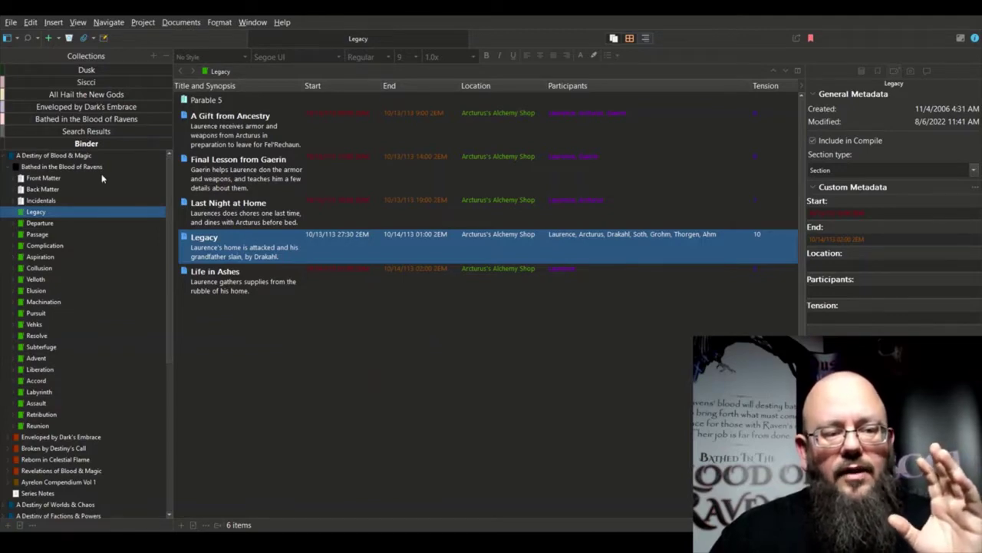
# Expand the Legacy chapter in the binder and open the scene A Gift from Ancestry with the cursor in its text.
pyautogui.click(14, 213)
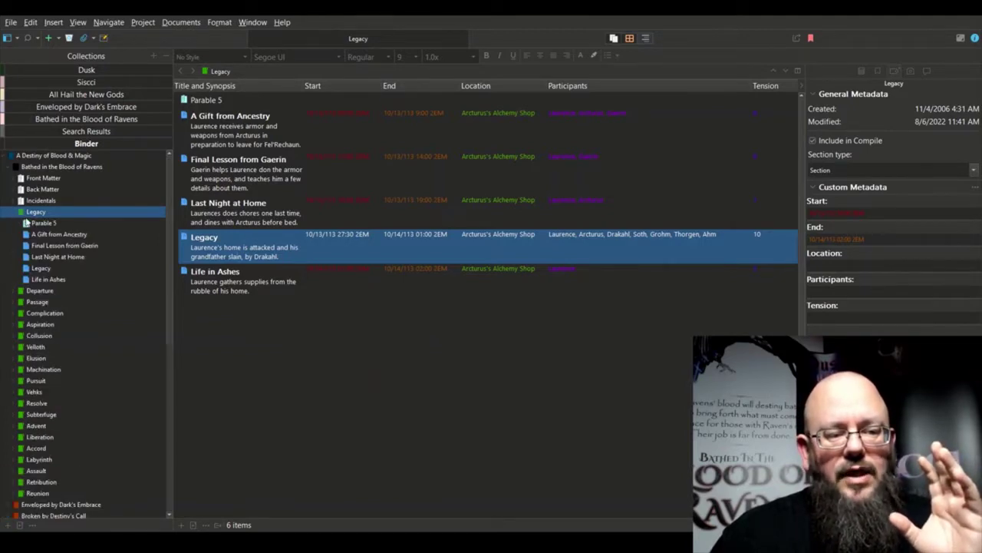
pyautogui.doubleClick(44, 234)
pyautogui.click(436, 230)
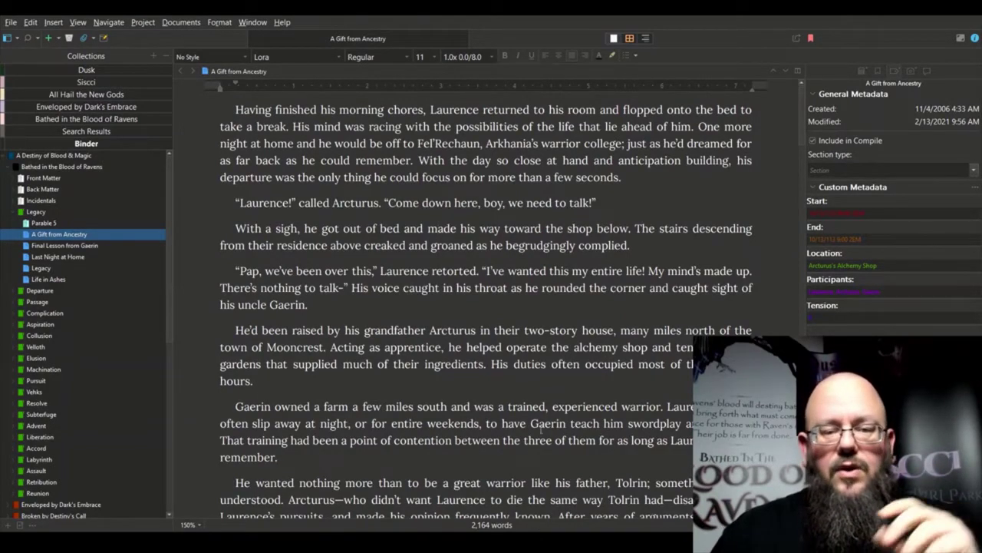
pyautogui.click(437, 228)
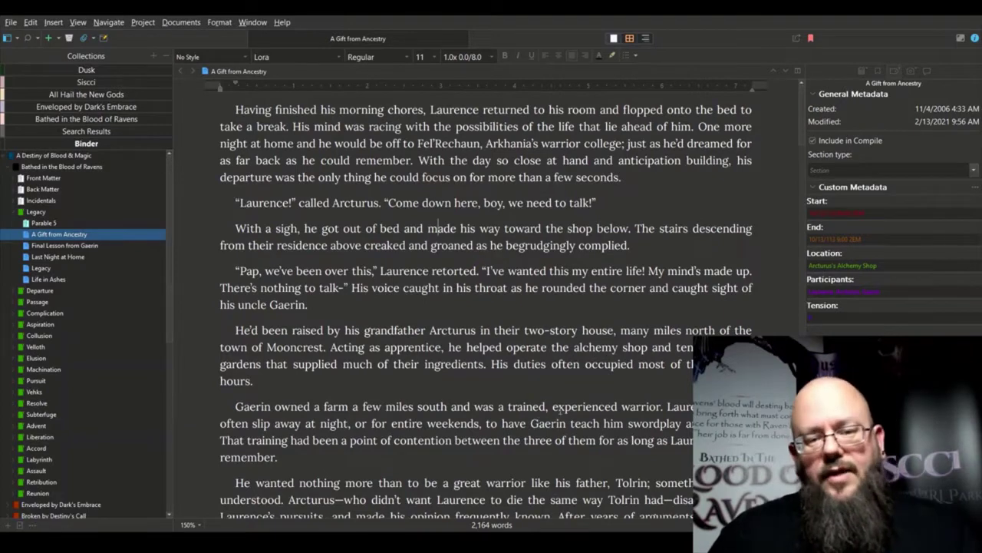
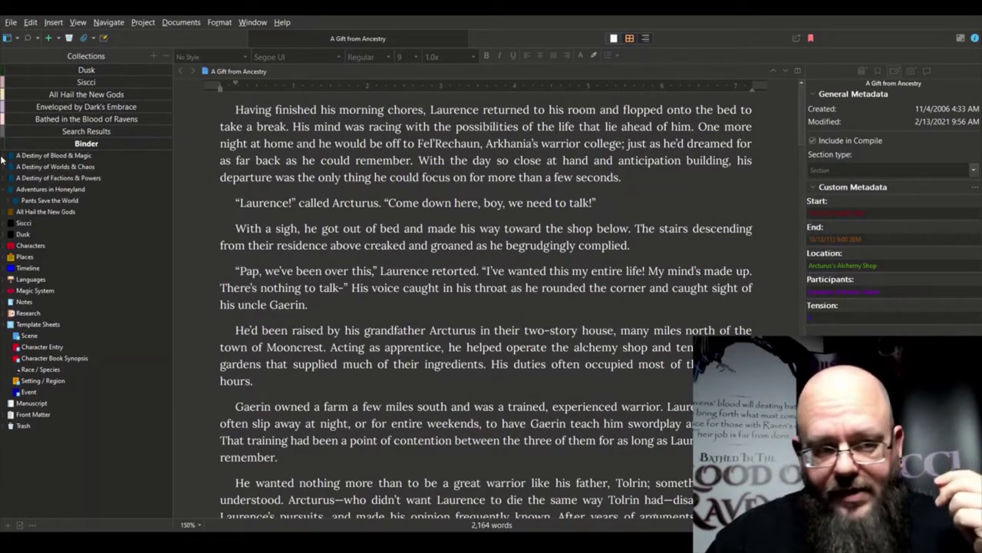
# Expand A Destiny of Blood & Magic and display the chapters of Bathed in the Blood of Ravens in binder and outline.
pyautogui.click(6, 156)
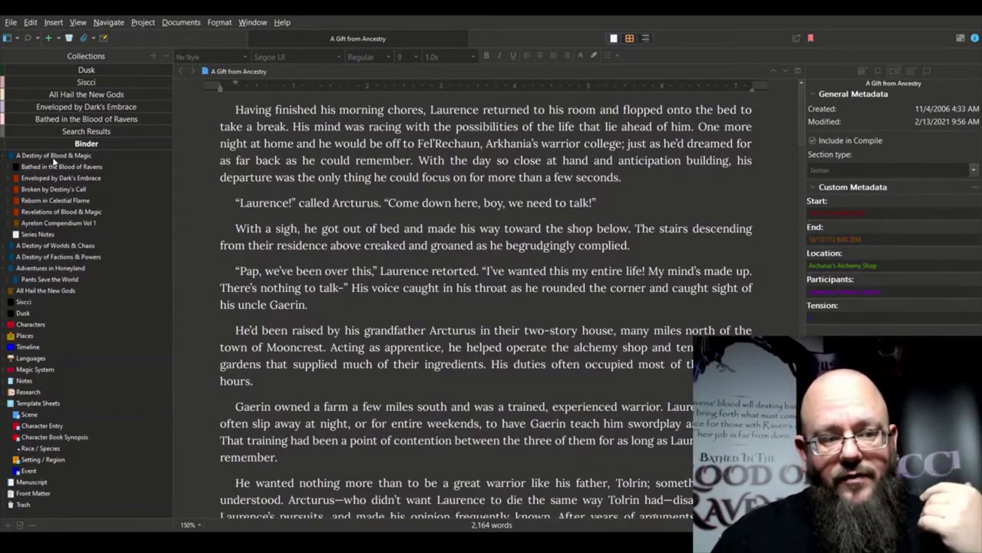
pyautogui.click(19, 171)
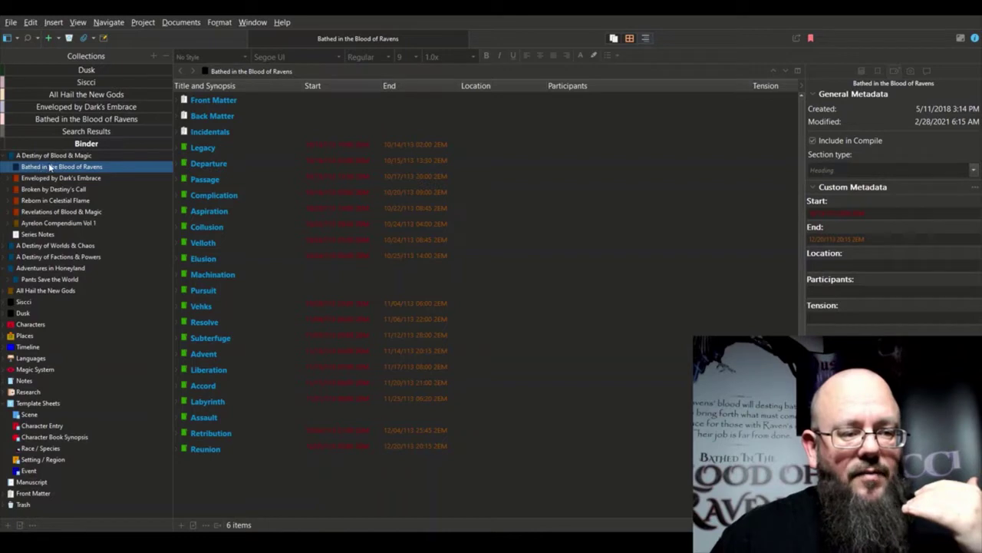
pyautogui.click(8, 168)
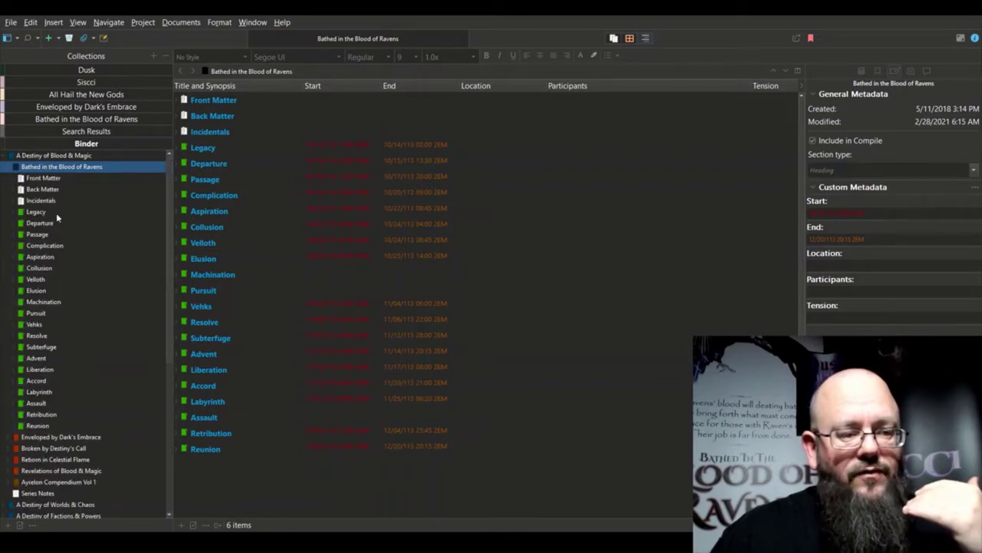
pyautogui.scroll(-1, 62, 222)
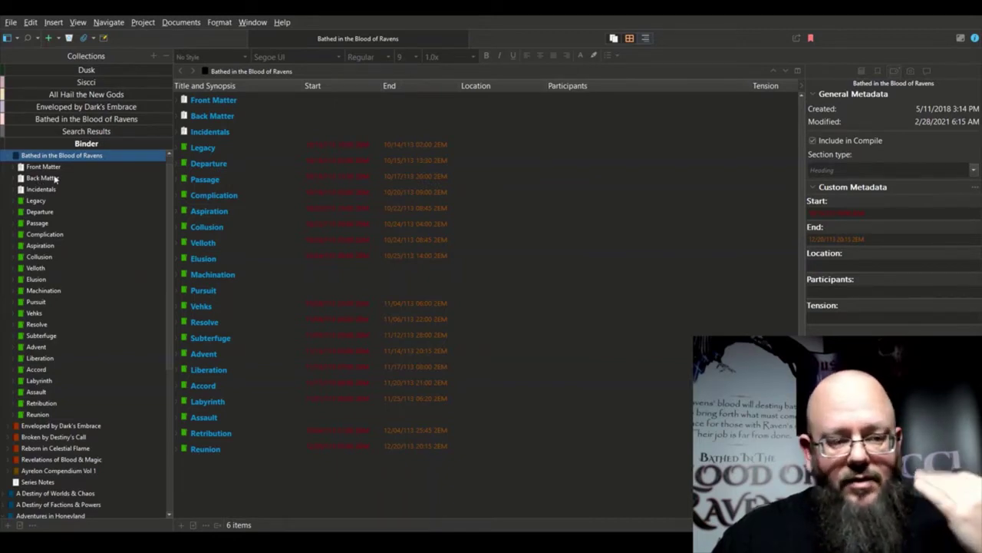
# Expand the Legacy chapter's scenes in the binder and open the Parable 5 document.
pyautogui.click(14, 201)
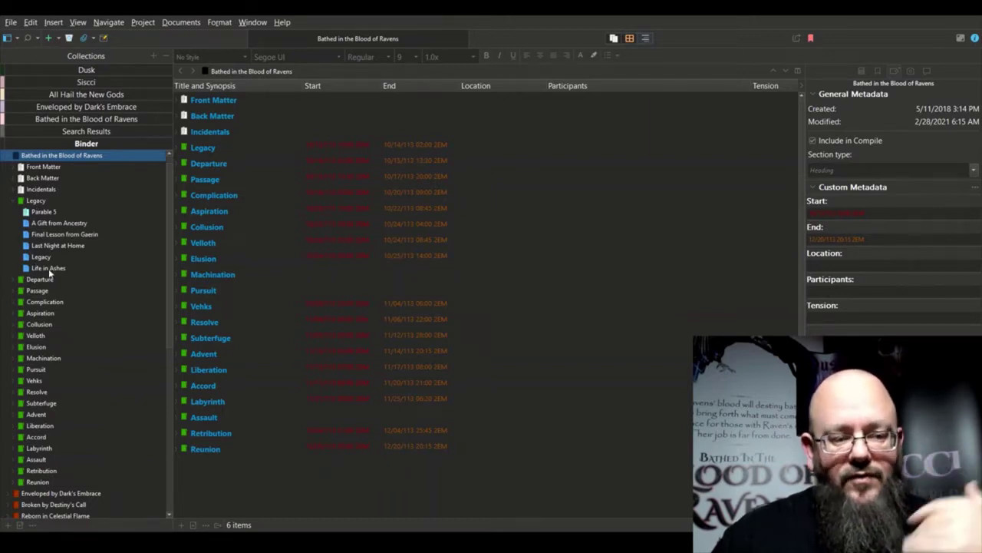
pyautogui.click(44, 212)
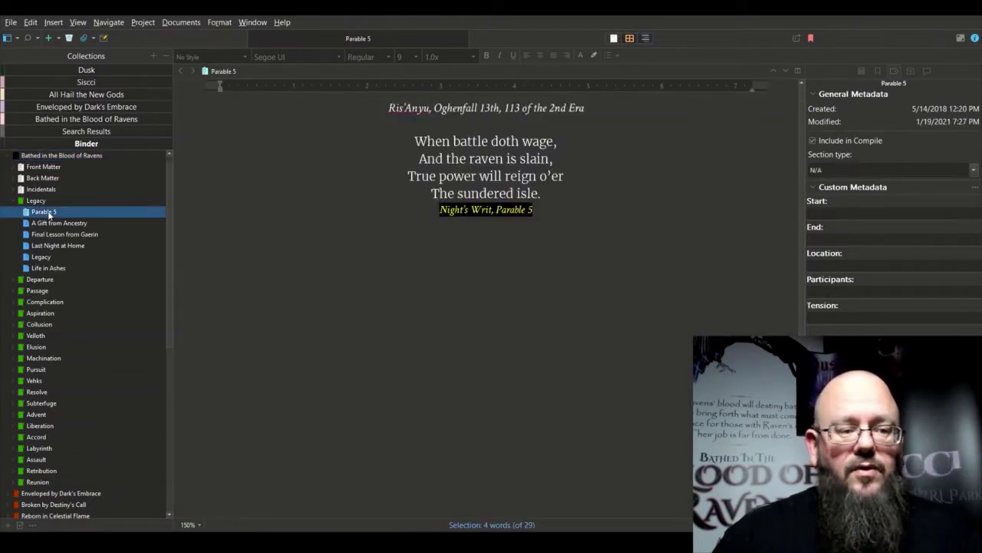
pyautogui.click(479, 188)
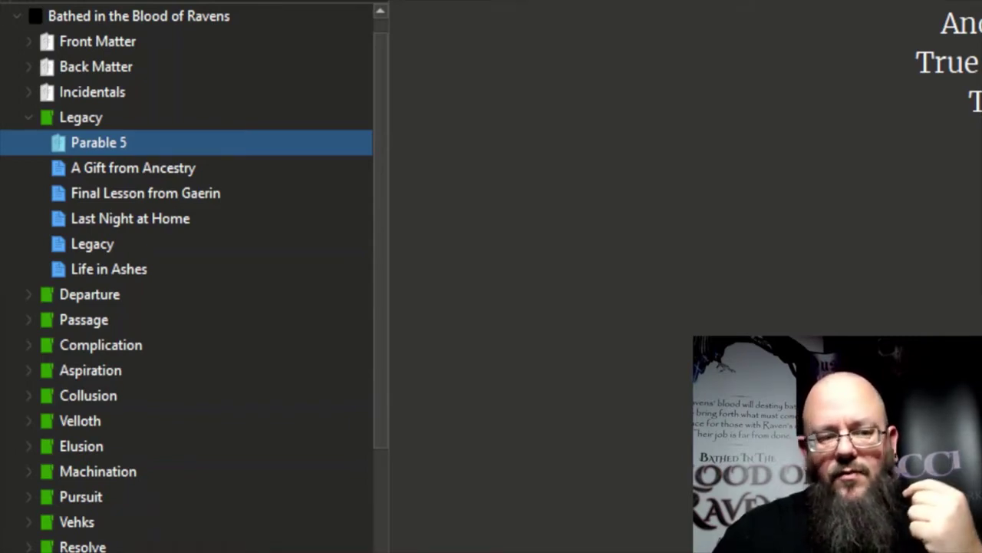
# Collapse and re-expand A Destiny of Blood & Magic and Bathed in the Blood of Ravens, leaving only the series level expanded.
pyautogui.scroll(1, 86, 100)
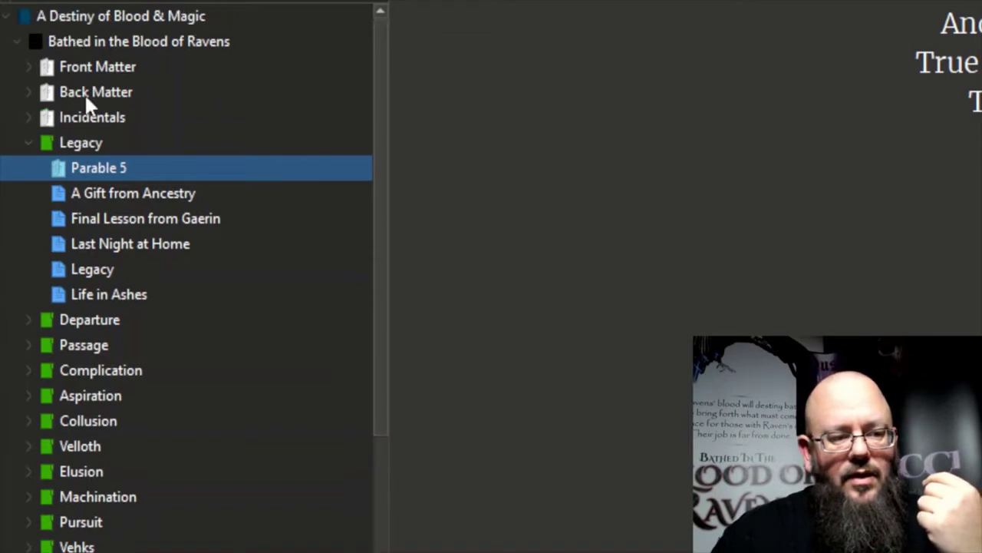
pyautogui.click(17, 43)
pyautogui.click(6, 17)
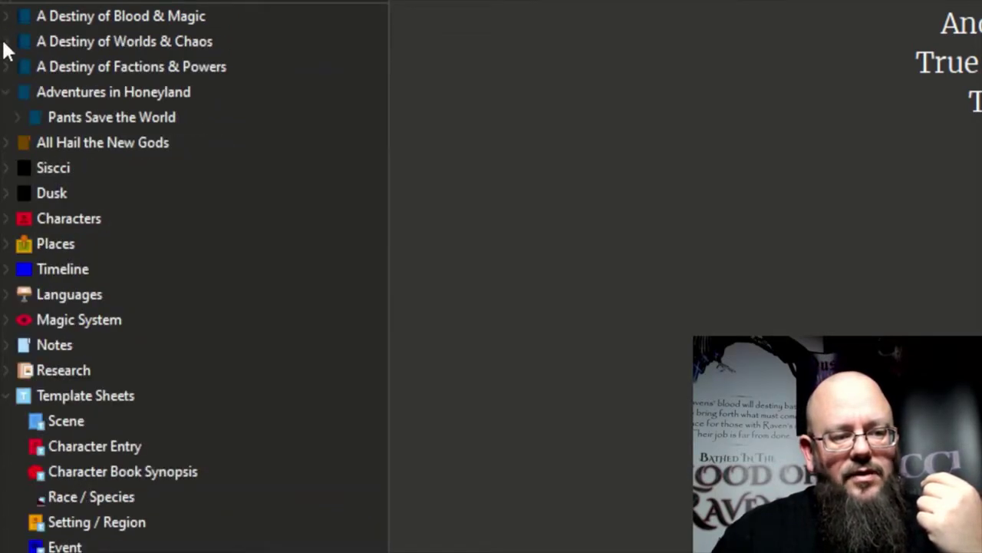
pyautogui.click(6, 42)
pyautogui.click(6, 42)
pyautogui.click(6, 16)
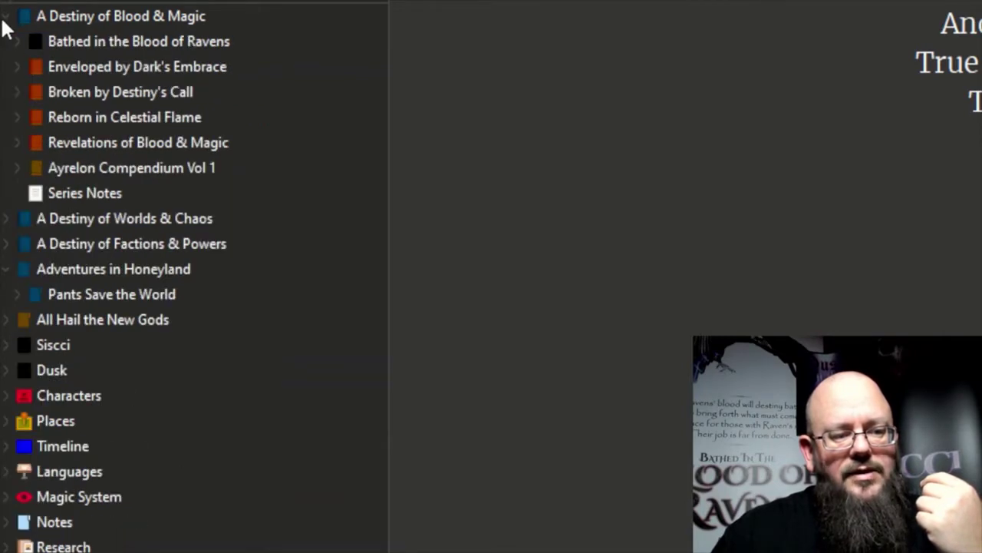
pyautogui.click(18, 43)
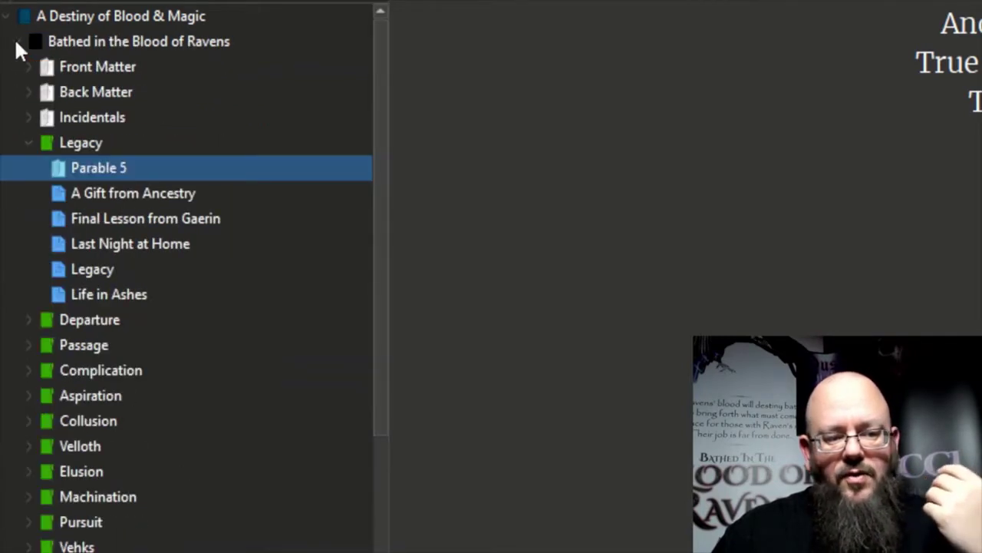
pyautogui.click(17, 42)
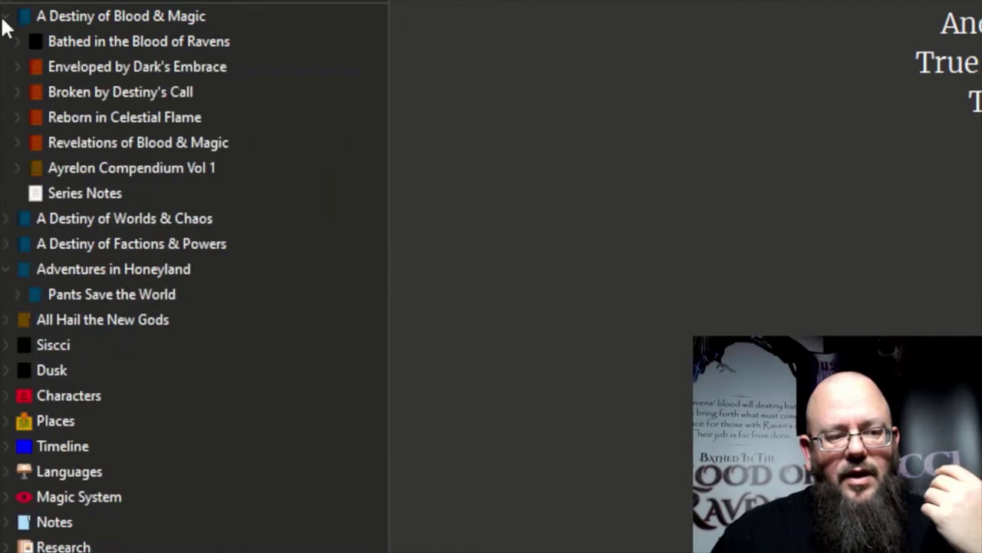
pyautogui.click(6, 16)
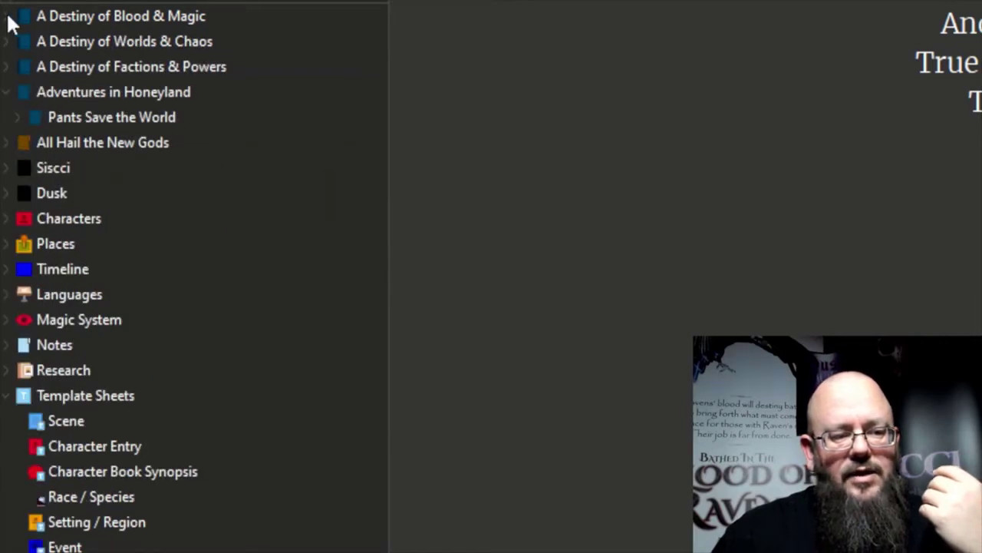
pyautogui.click(6, 16)
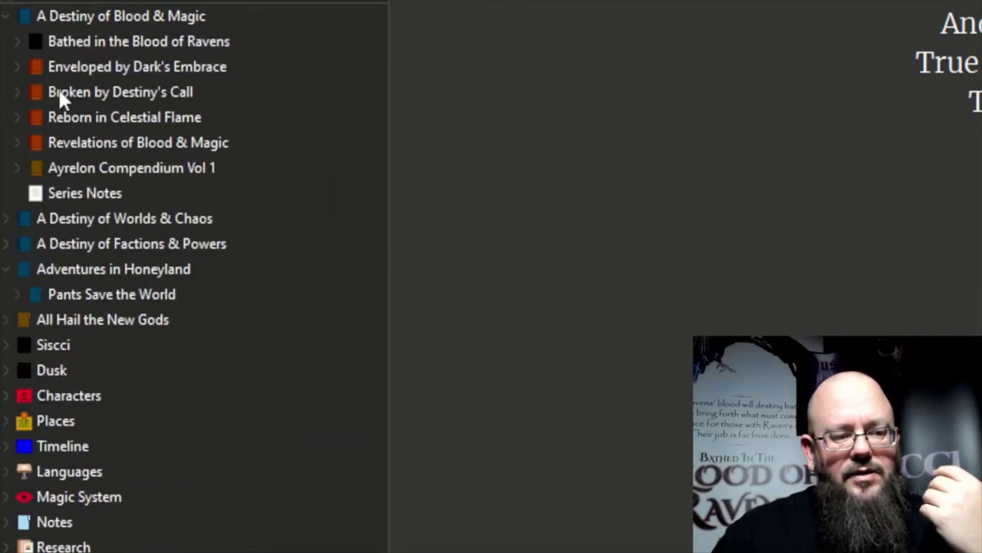
# Expand Ayrelon Compendium Vol 1 and its Species folder, including the Agthari Titan and Elf subgroups.
pyautogui.click(14, 167)
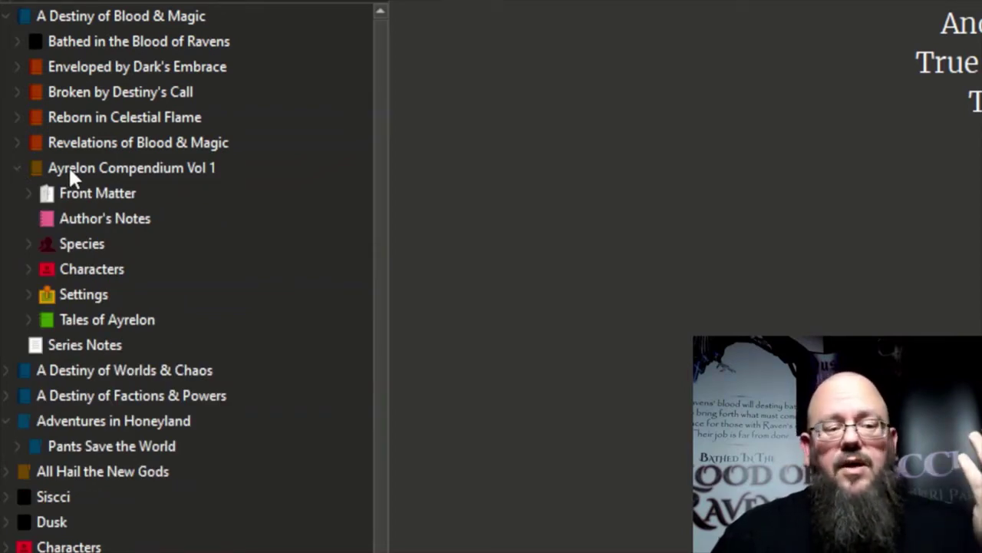
pyautogui.scroll(-3, 91, 185)
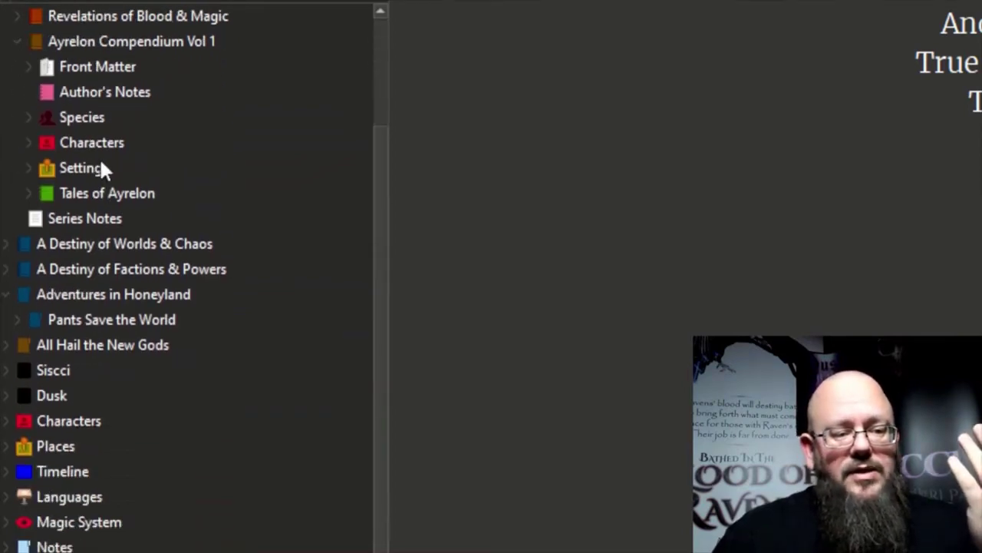
pyautogui.click(28, 118)
pyautogui.click(41, 142)
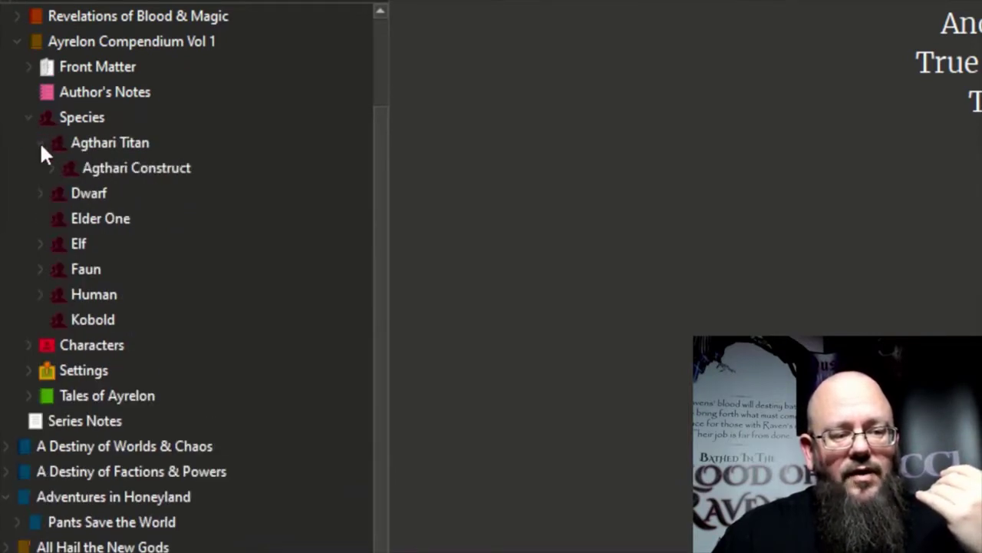
pyautogui.click(40, 244)
# Expand the compendium's Characters folder and its Protagonists group, and display the contents of the Laurence folder.
pyautogui.scroll(-5, 125, 242)
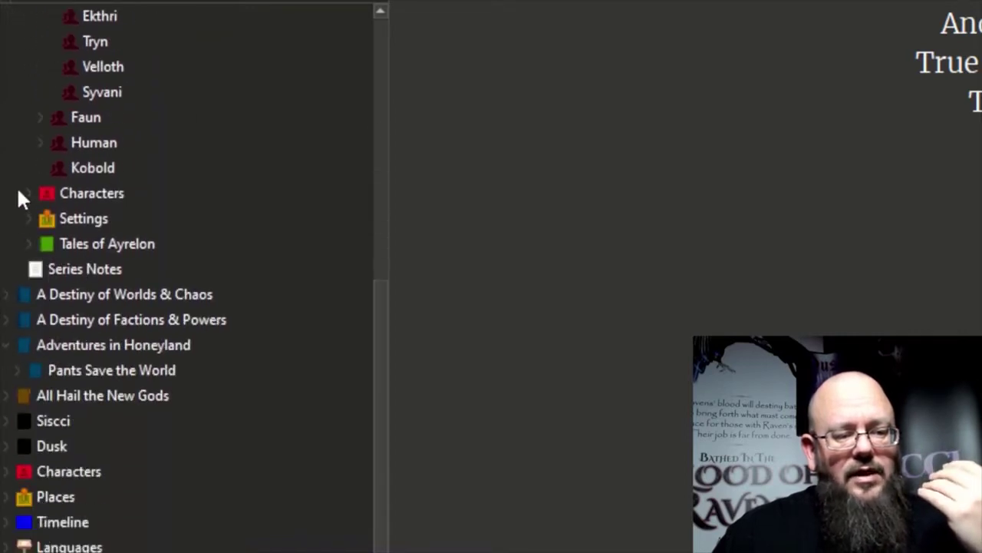
pyautogui.click(26, 191)
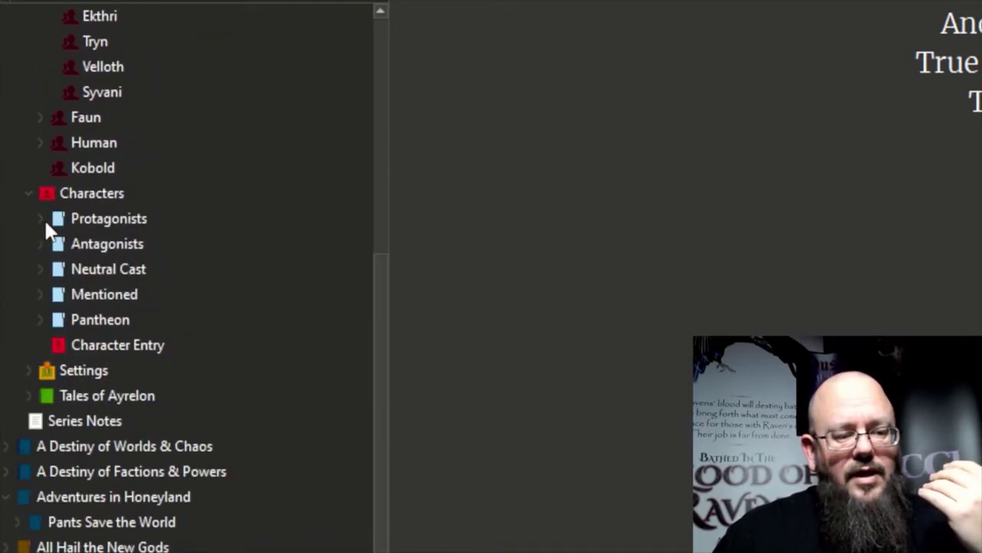
pyautogui.click(44, 219)
pyautogui.scroll(-1, 98, 259)
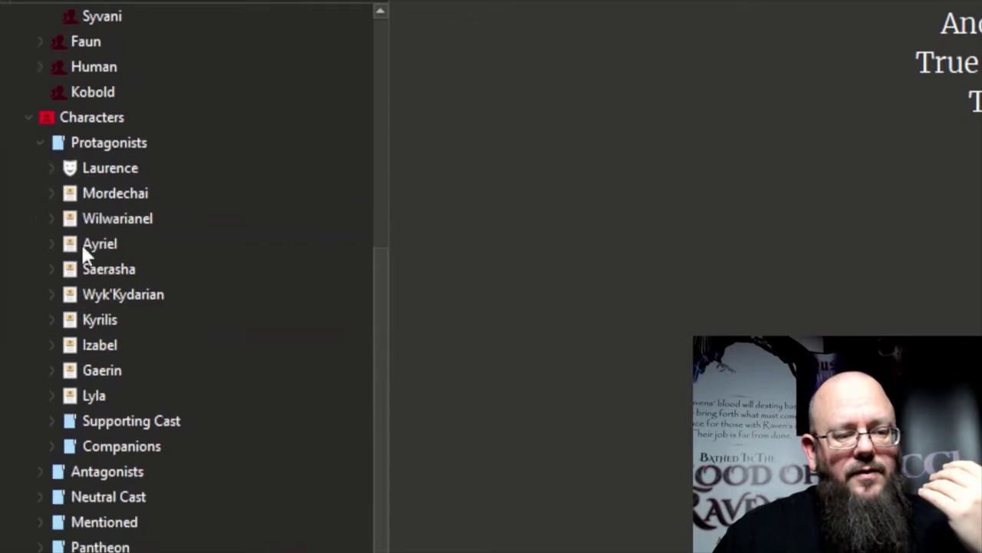
pyautogui.click(95, 170)
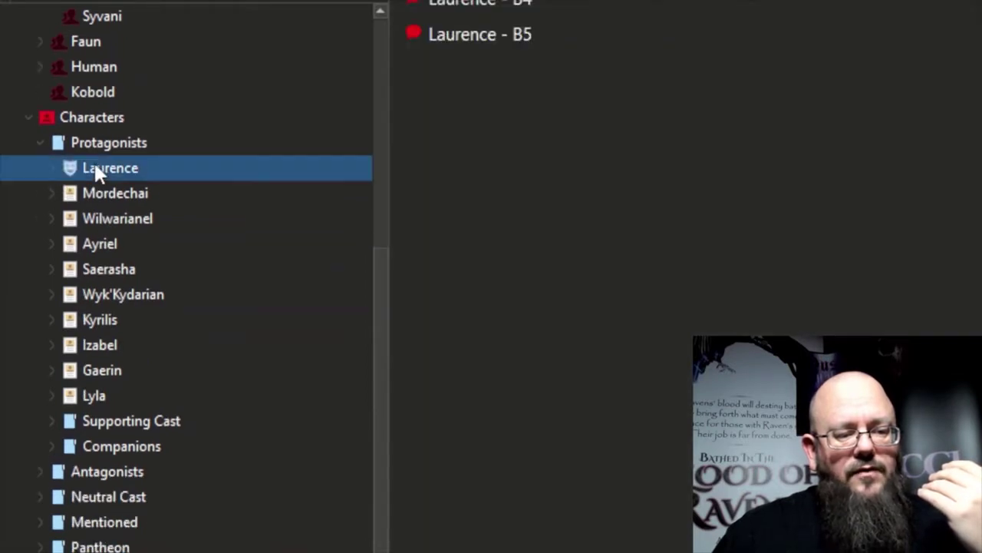
# Expand the Supporting Cast group under Protagonists, display its members in the outline, and collapse it again.
pyautogui.scroll(-1, 91, 294)
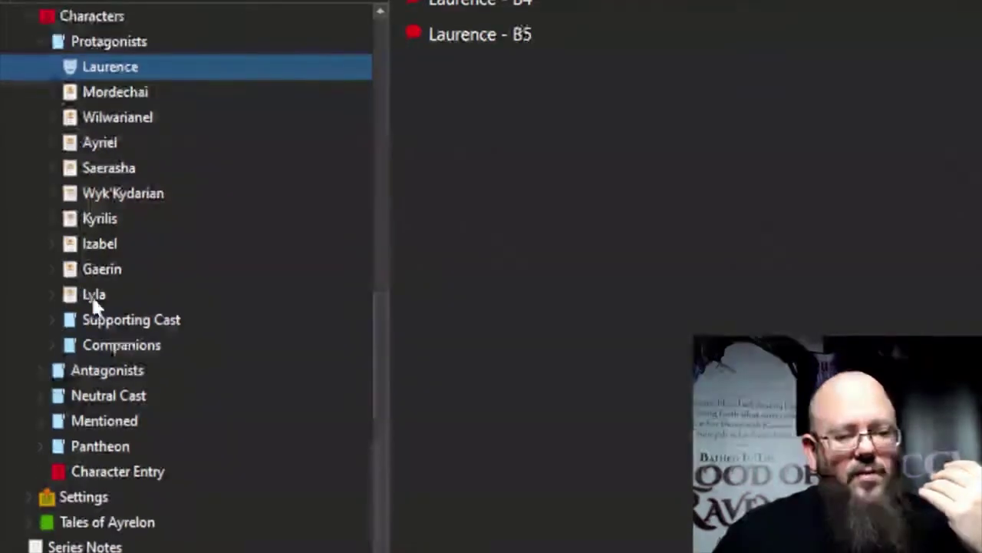
pyautogui.click(51, 321)
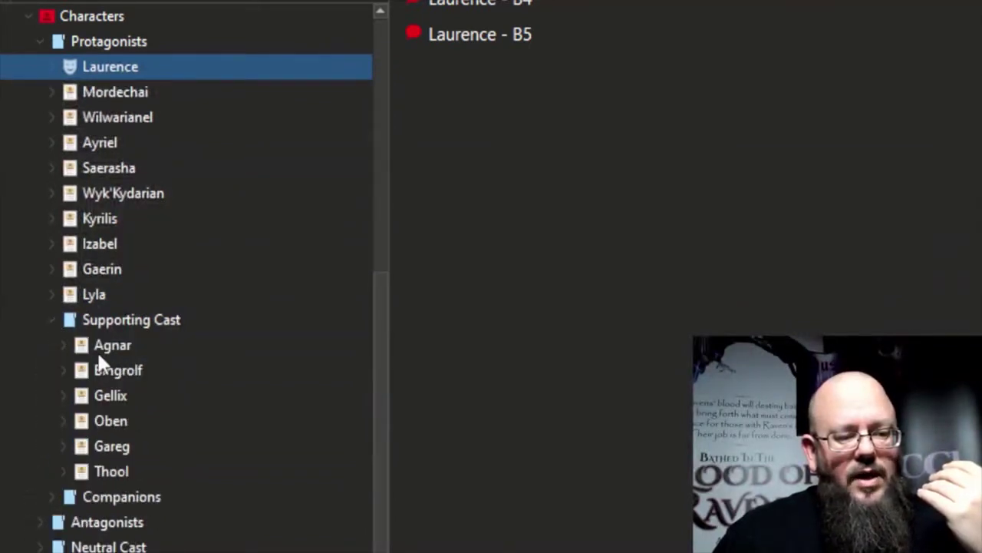
pyautogui.click(60, 323)
pyautogui.click(53, 321)
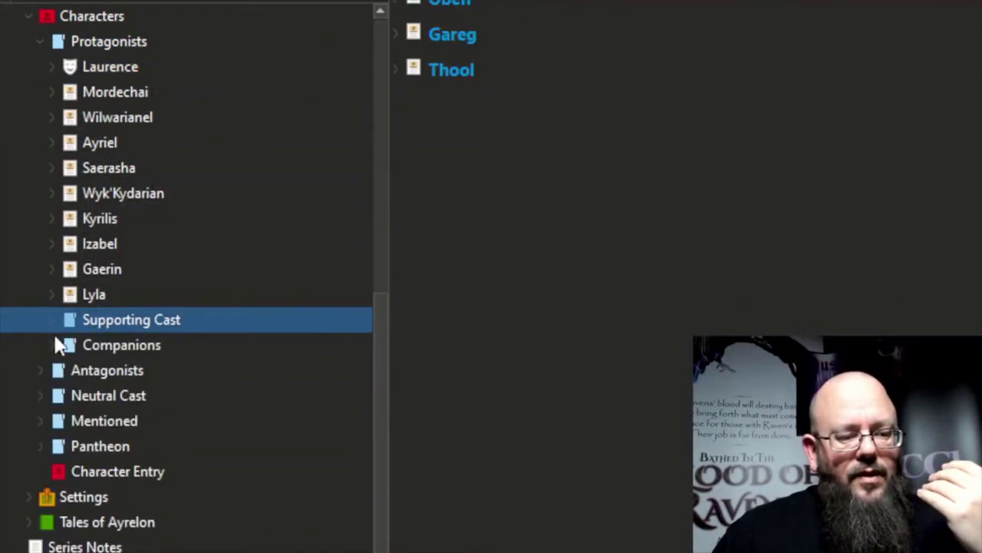
# Expand the compendium's Settings folder through Ayrelon and Continents to the regions of Gargoa.
pyautogui.click(29, 498)
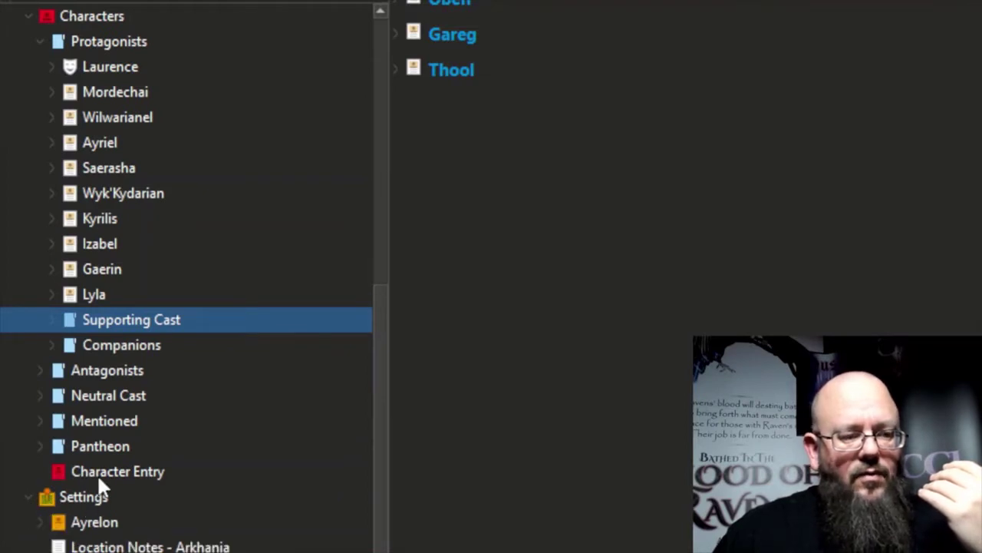
pyautogui.scroll(-2, 97, 473)
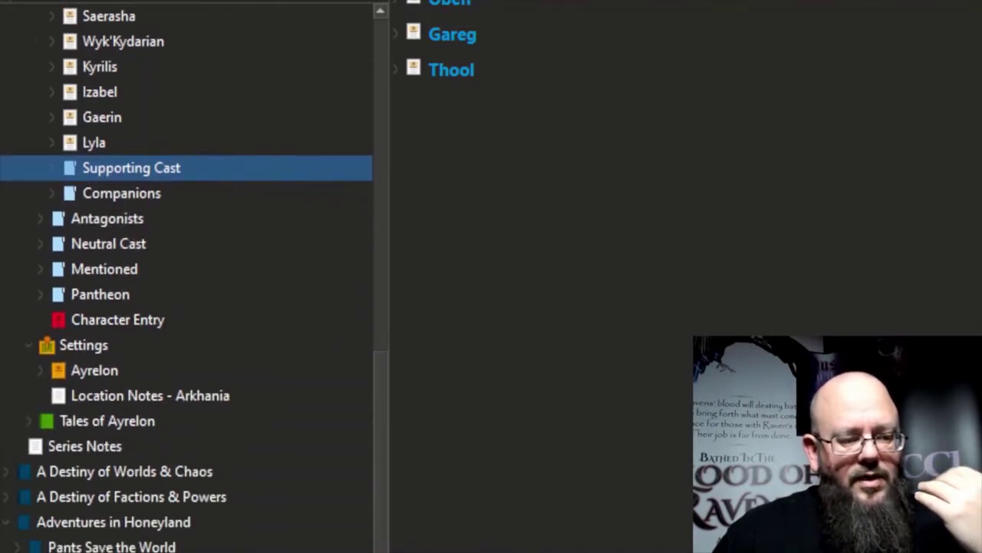
pyautogui.click(39, 370)
pyautogui.click(52, 396)
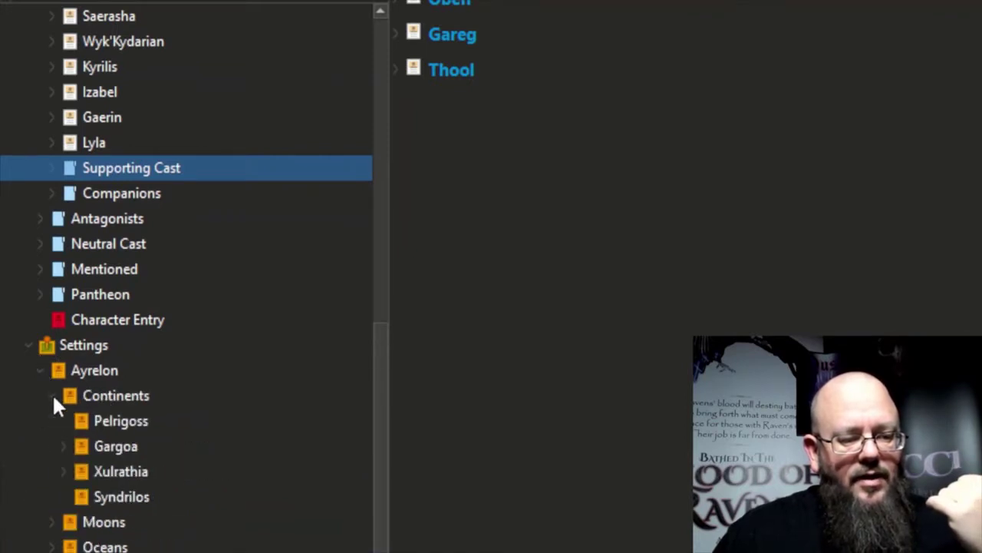
pyautogui.click(62, 446)
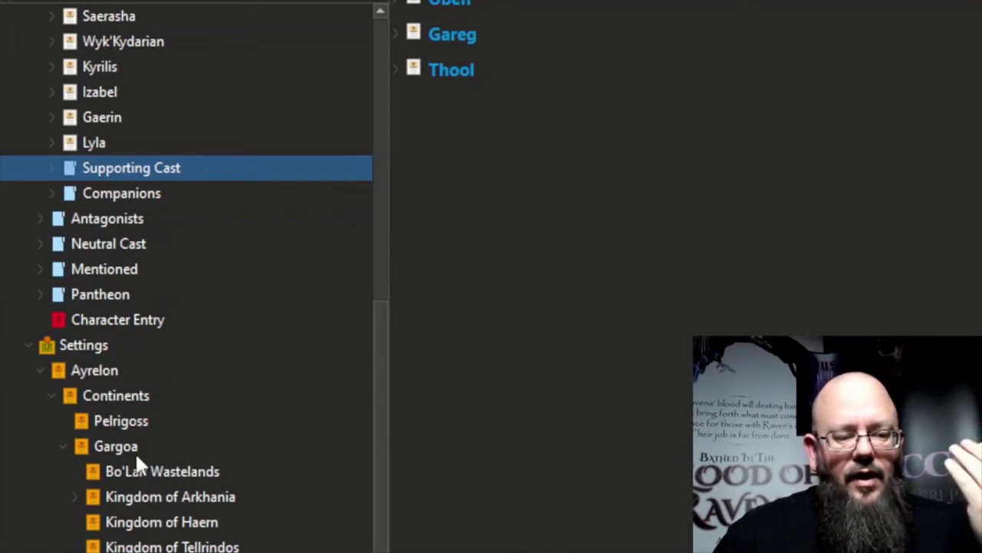
# Open the Bo'Lari Wastelands and Kingdom of Arkhania setting entries under Gargoa.
pyautogui.click(126, 448)
pyautogui.click(145, 465)
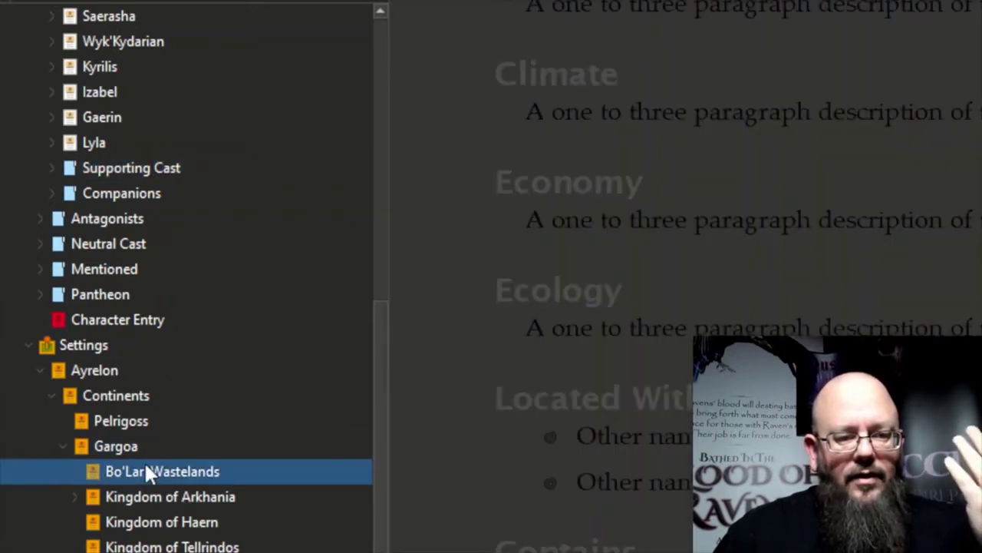
pyautogui.click(145, 493)
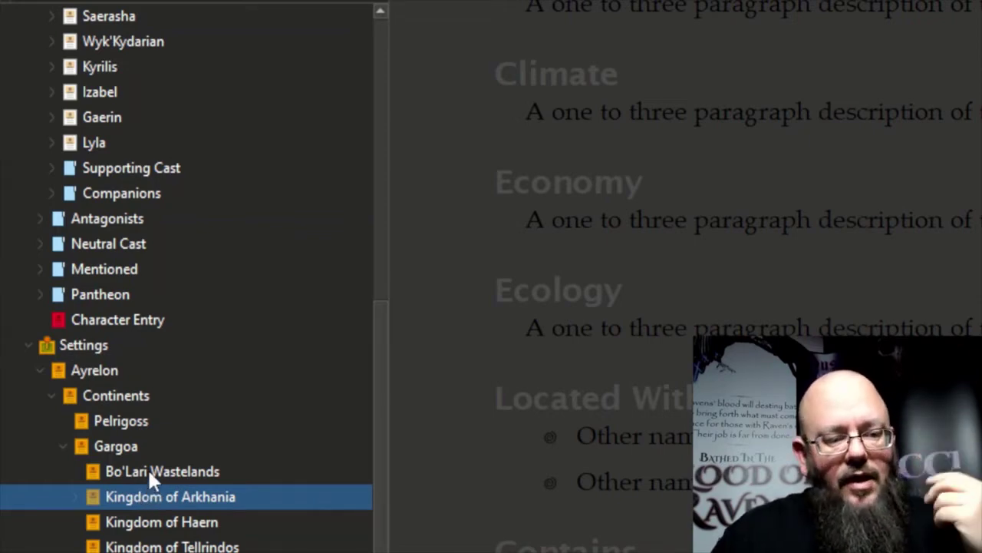
# Expand the Laurence folder under Protagonists, open the Laurence character sheet, and review its biography and Details list.
pyautogui.scroll(6, 91, 315)
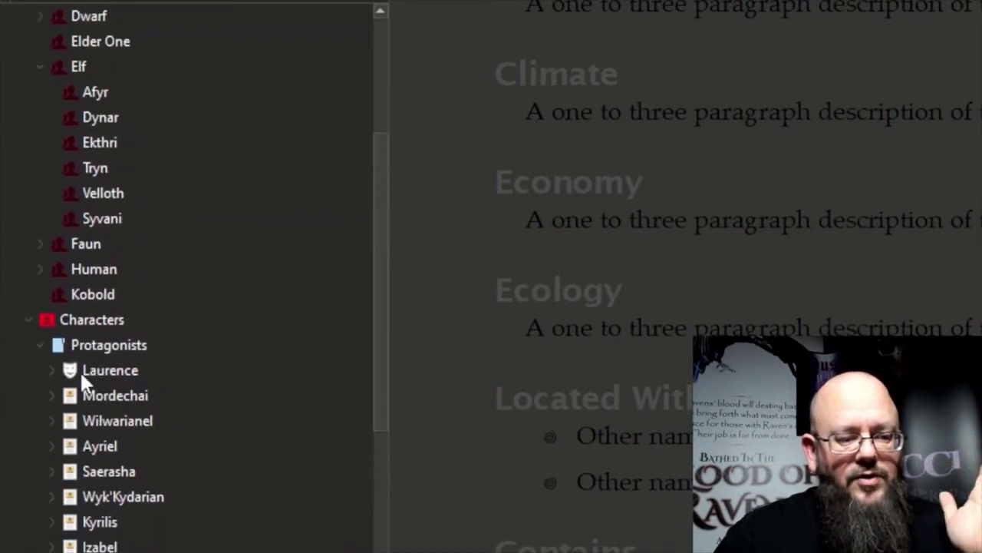
pyautogui.click(100, 367)
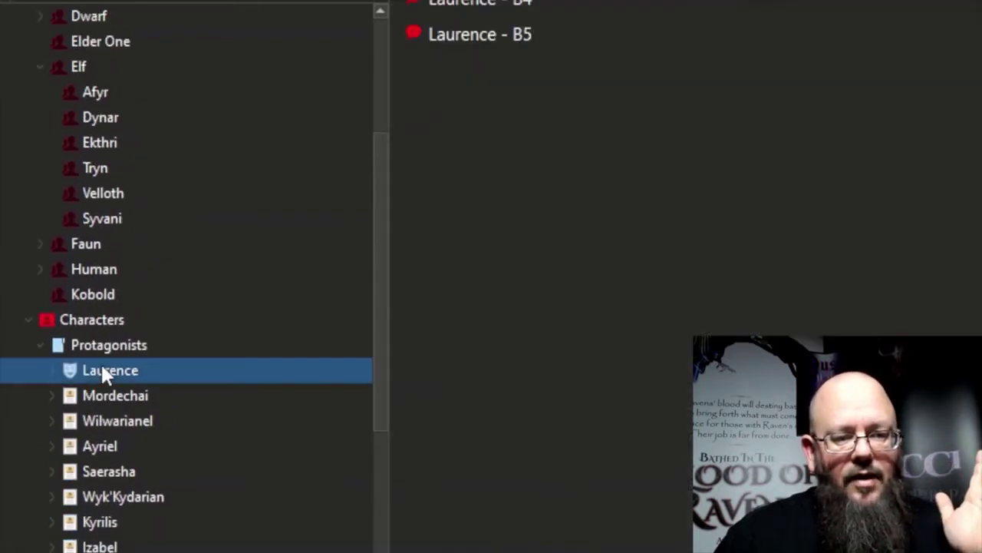
pyautogui.click(52, 370)
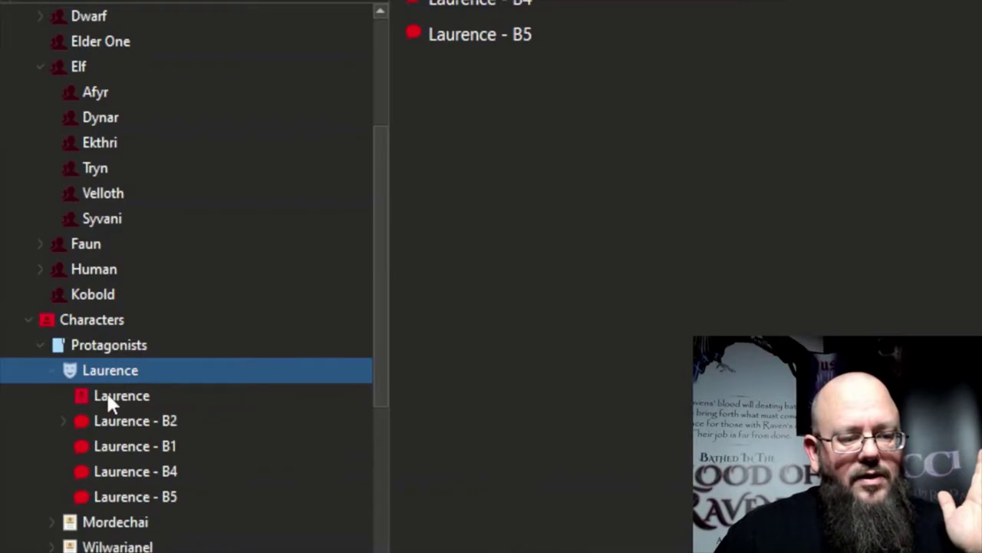
pyautogui.click(107, 394)
pyautogui.scroll(-15, 800, 329)
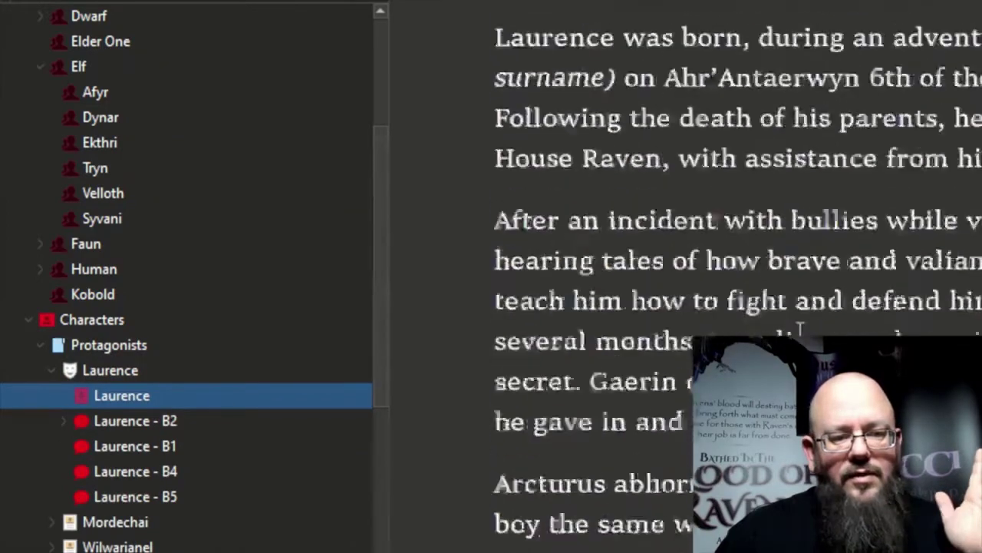
pyautogui.scroll(2, 800, 329)
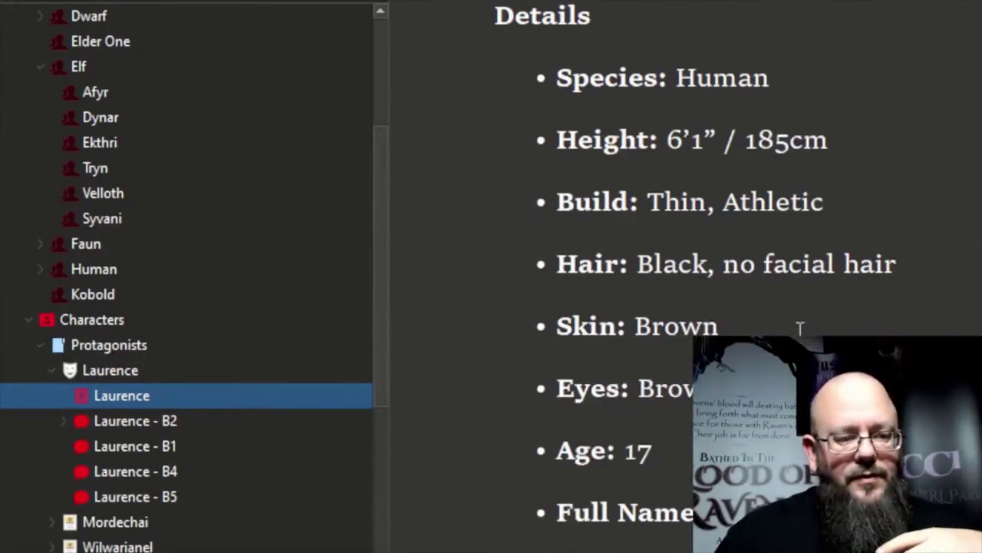
pyautogui.scroll(-4, 800, 328)
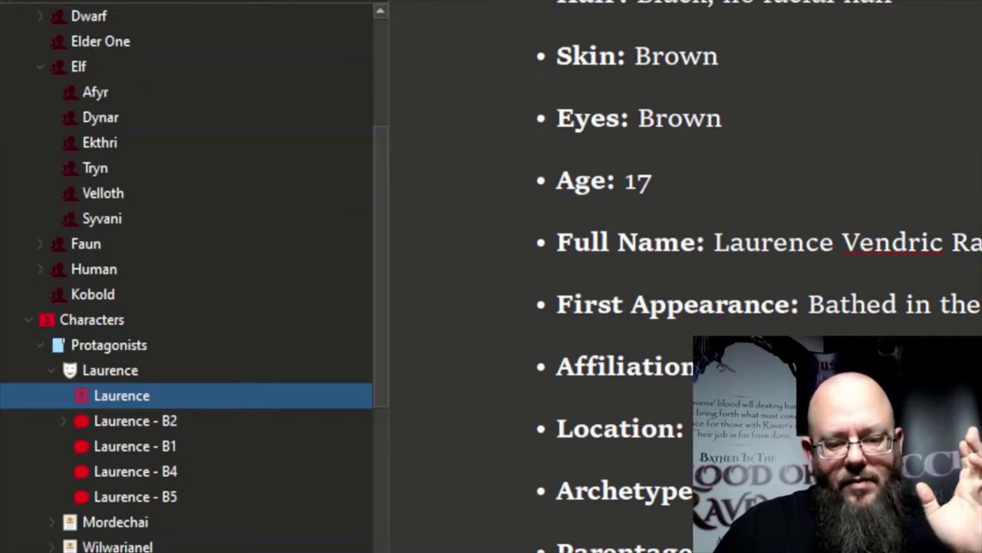
# Show the chapters of the Siscci book in the binder with the Foreboding chapter collapsed.
pyautogui.scroll(-10, 258, 503)
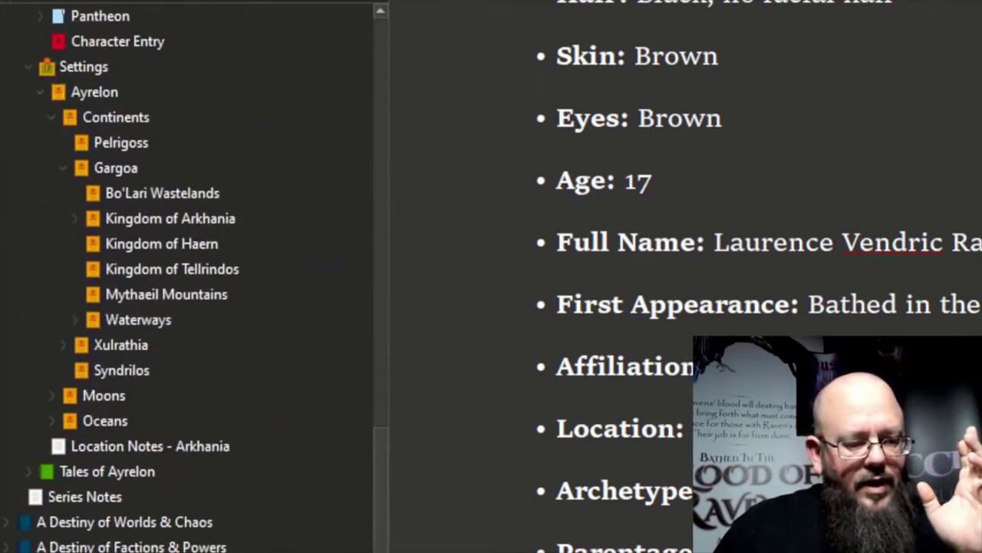
pyautogui.scroll(-7, 165, 546)
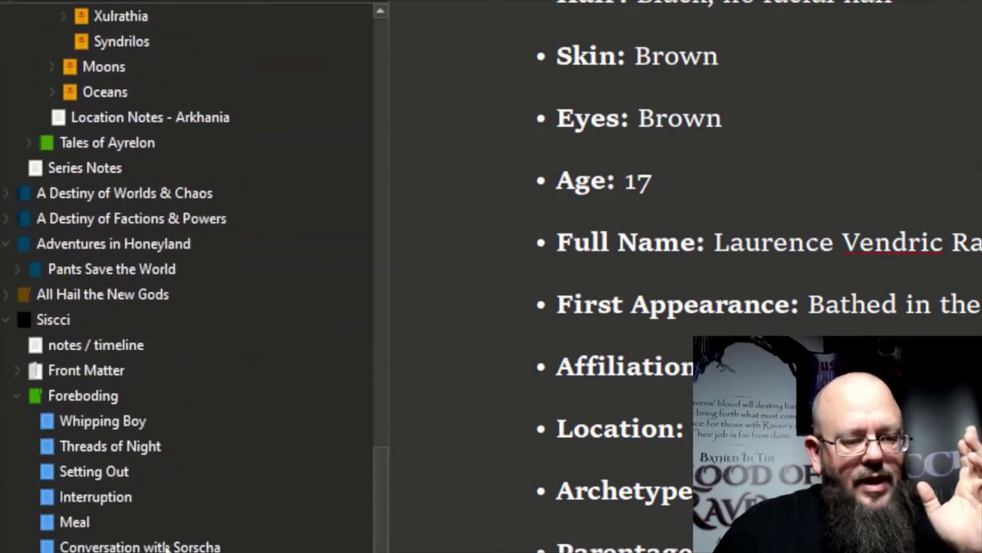
pyautogui.click(20, 392)
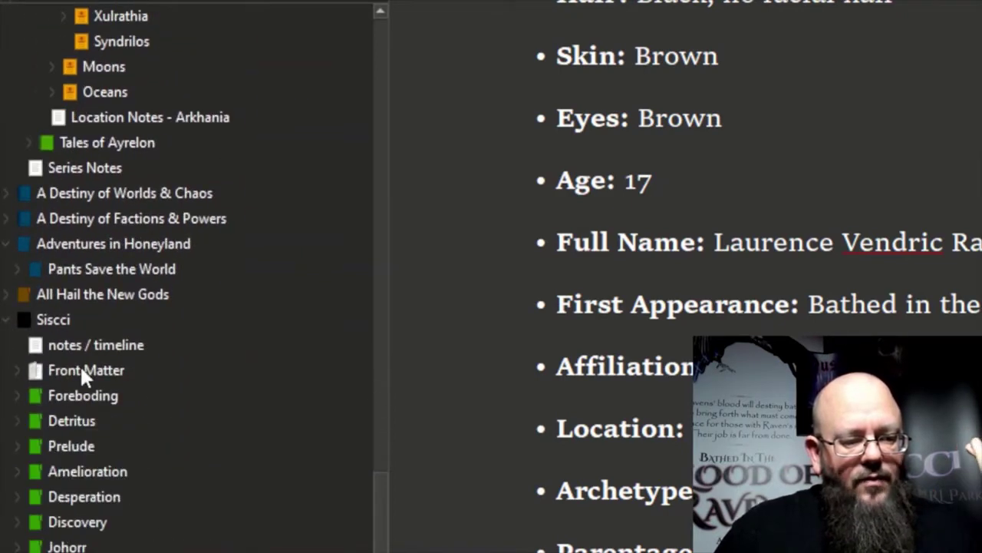
# Display the Siscci book's chapters in the outline and collapse the book in the binder.
pyautogui.scroll(-3, 82, 368)
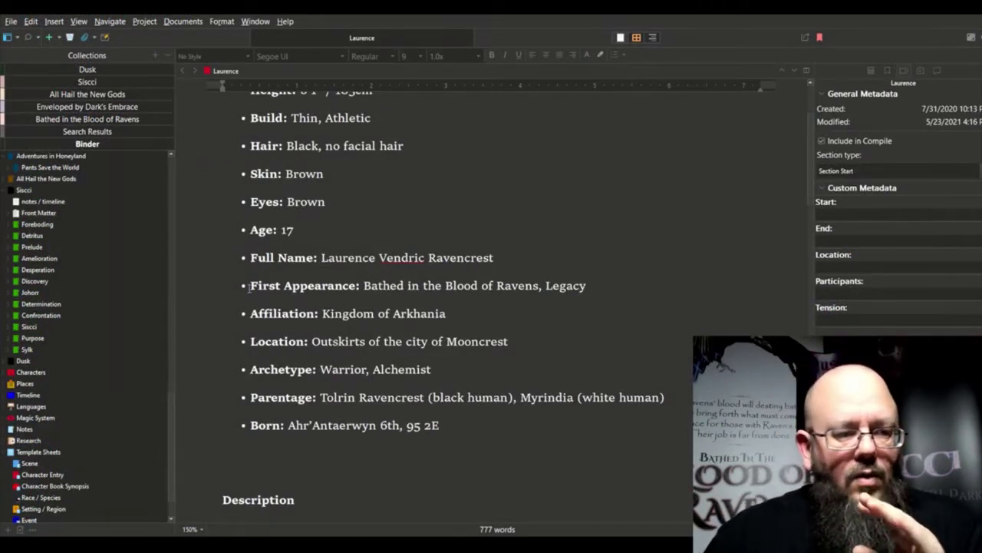
pyautogui.click(8, 190)
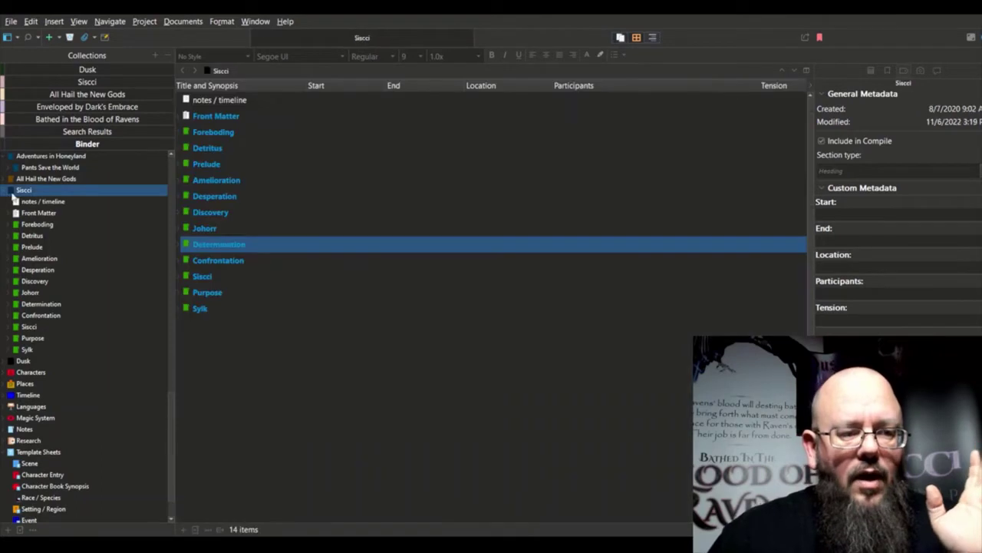
pyautogui.click(7, 190)
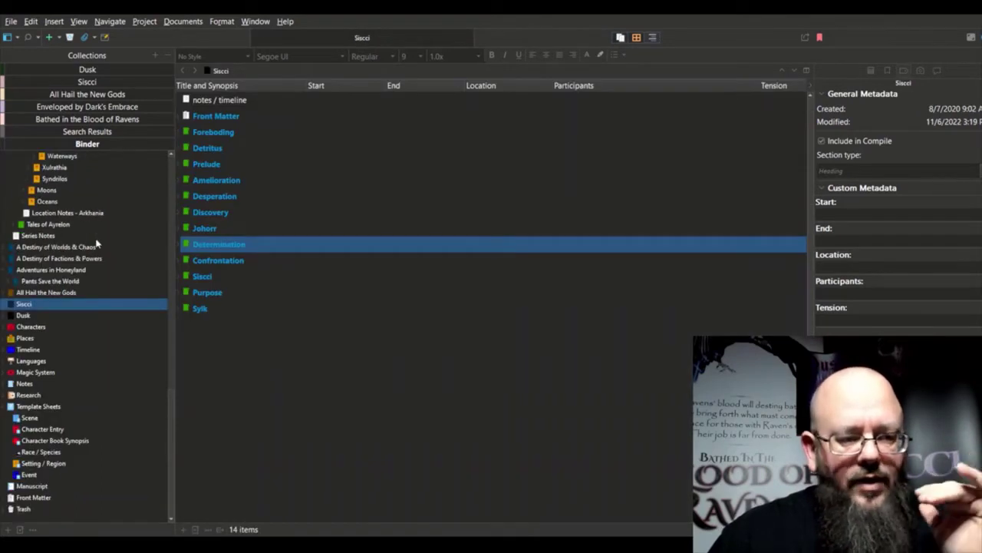
# Collapse the Species folder, Ayrelon Compendium Vol 1, and the A Destiny of Blood & Magic series in the binder.
pyautogui.scroll(8, 106, 244)
pyautogui.scroll(8, 145, 349)
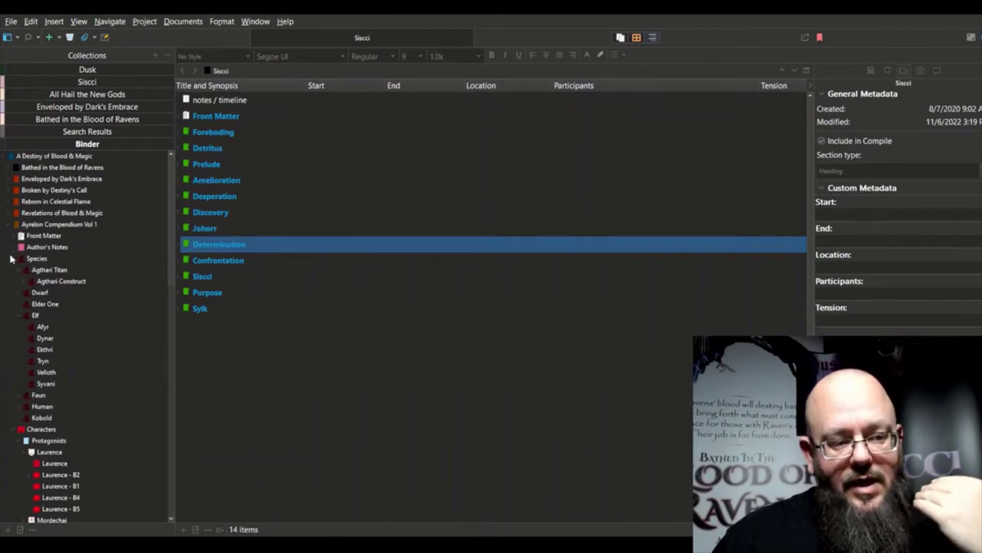
pyautogui.click(12, 259)
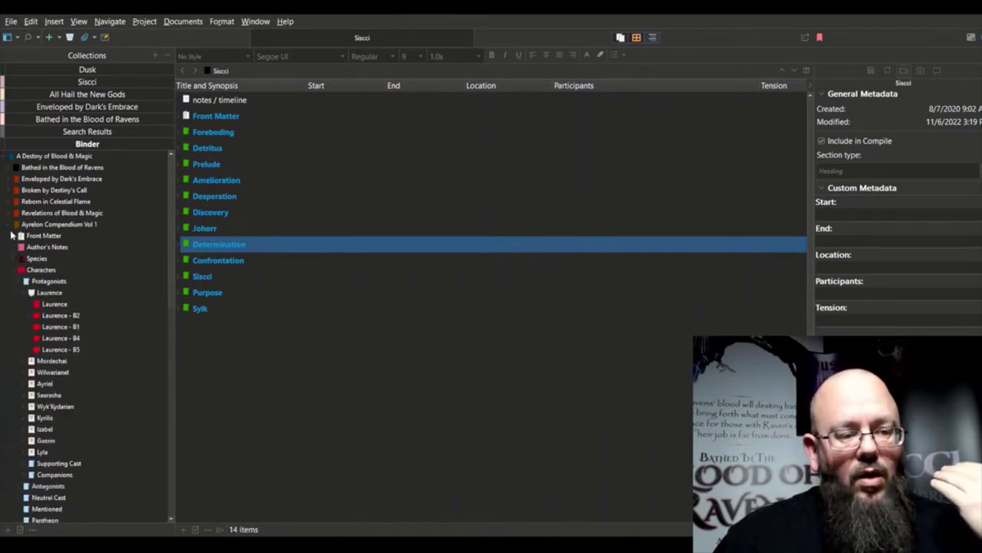
pyautogui.click(10, 225)
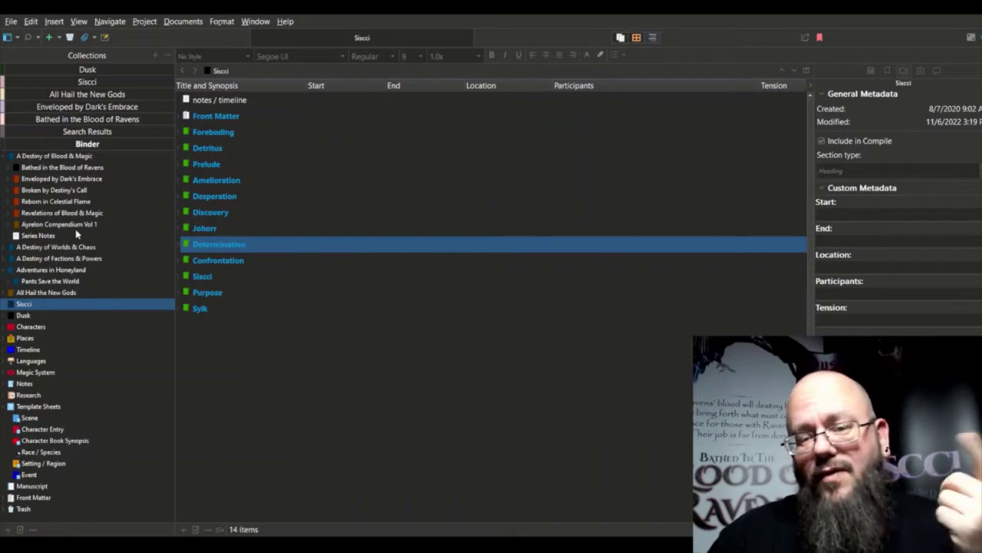
pyautogui.click(3, 158)
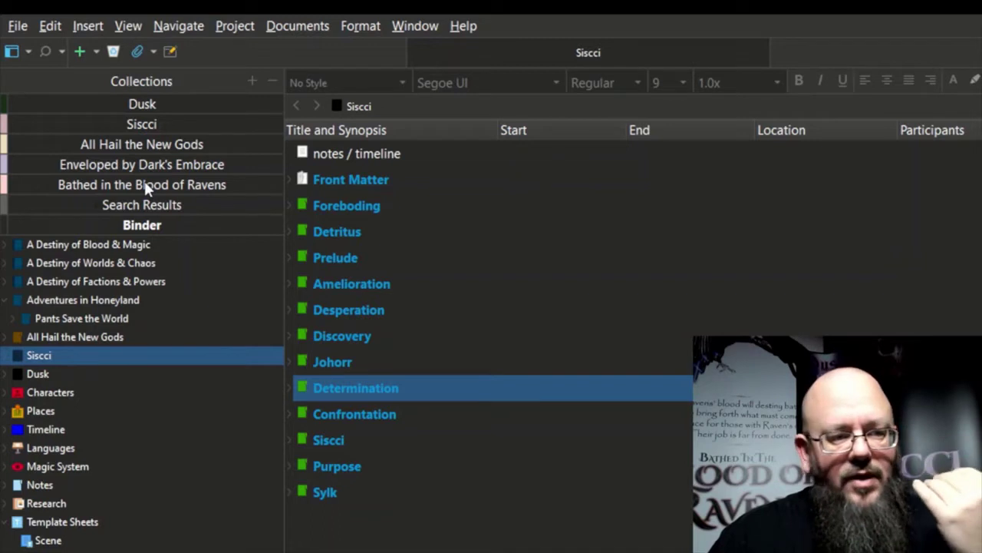
# Open the Dusk collection and look through its list of chapters and scenes.
pyautogui.click(145, 105)
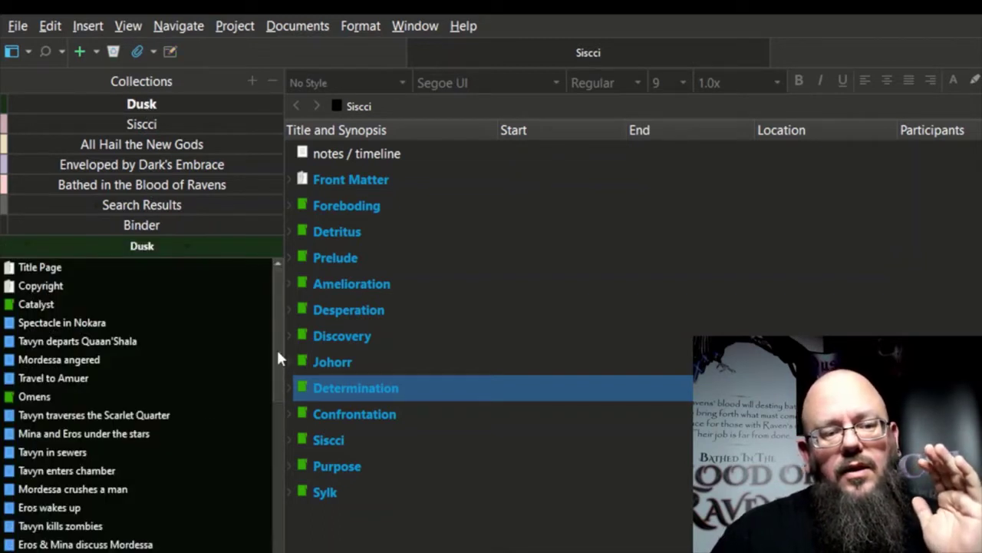
pyautogui.moveTo(278, 347); pyautogui.dragTo(253, 254)
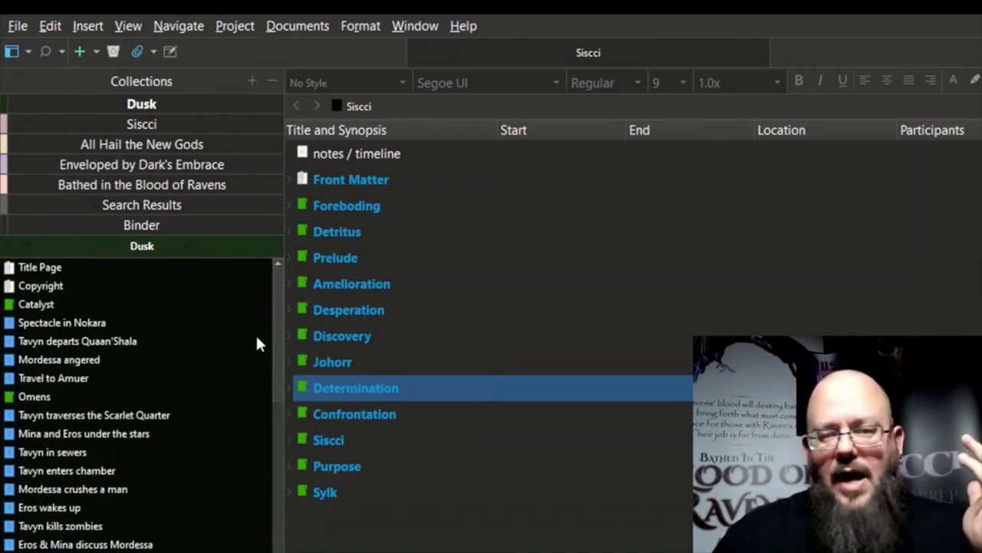
pyautogui.scroll(-2, 256, 361)
pyautogui.scroll(2, 257, 372)
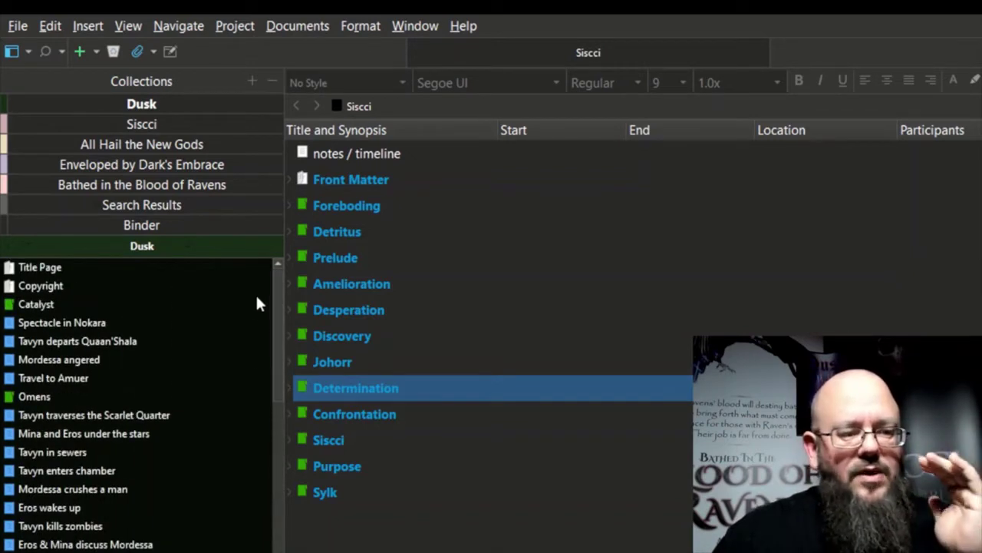
pyautogui.scroll(-10, 250, 354)
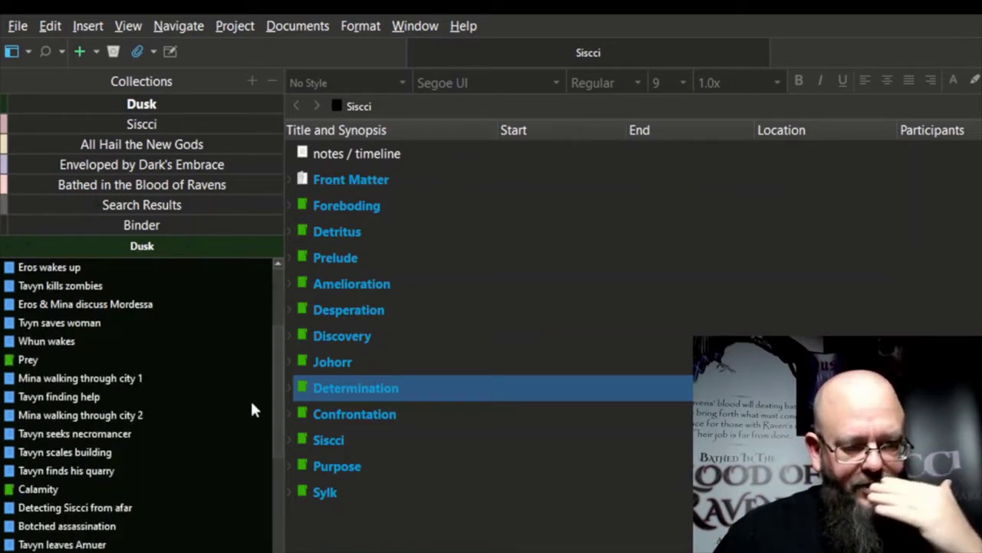
pyautogui.scroll(-15, 250, 507)
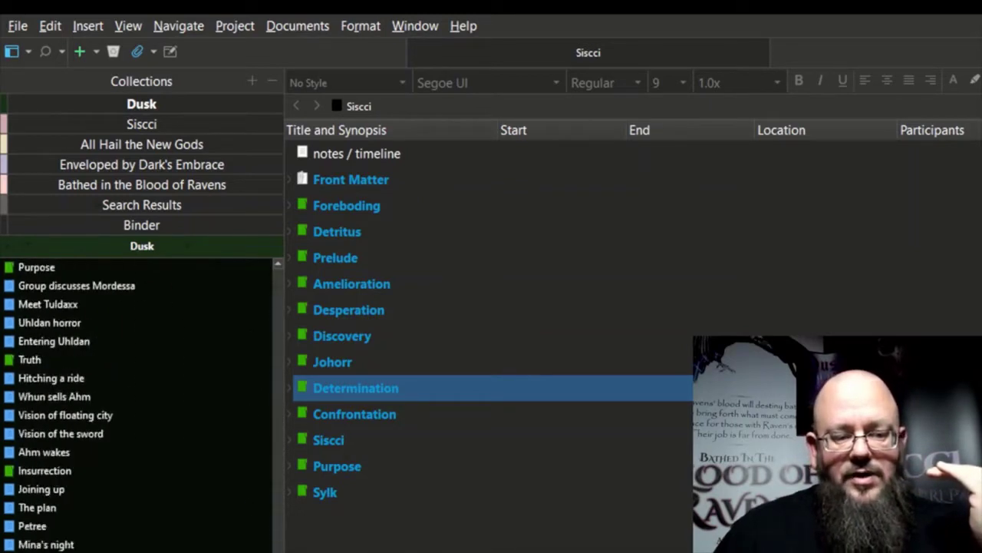
pyautogui.scroll(15, 259, 513)
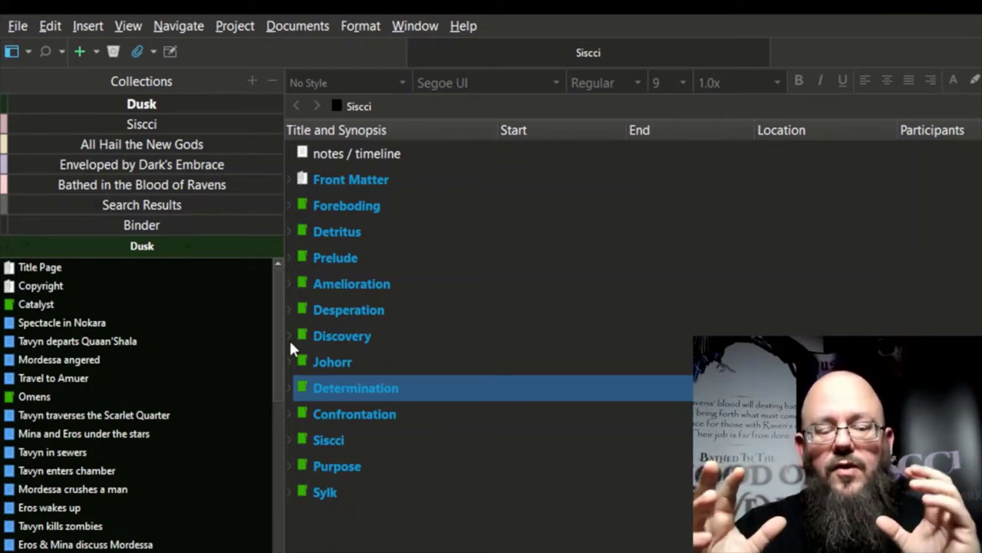
# Open the Spectacle in Nokara scene from the Dusk collection and look through the collection's chapters and scenes.
pyautogui.click(162, 224)
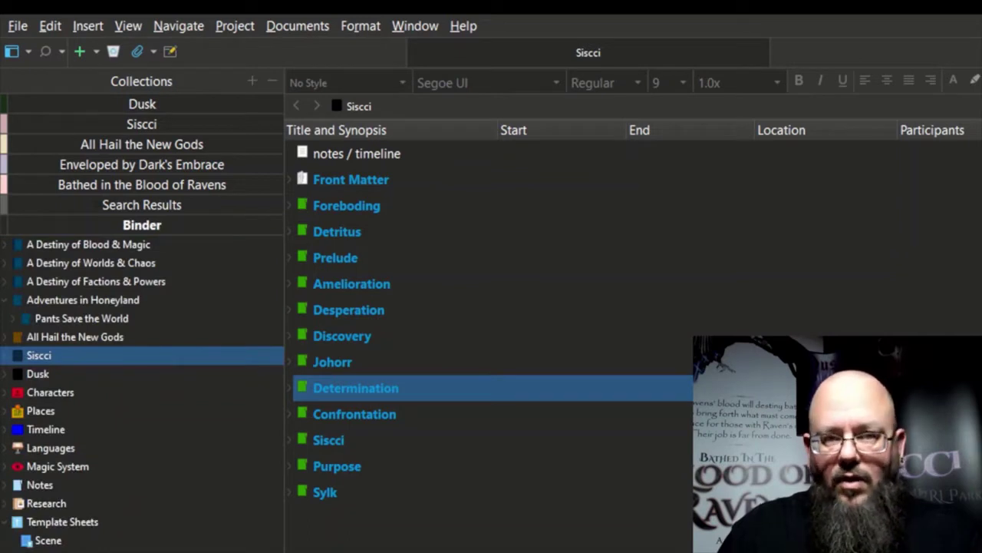
pyautogui.click(153, 102)
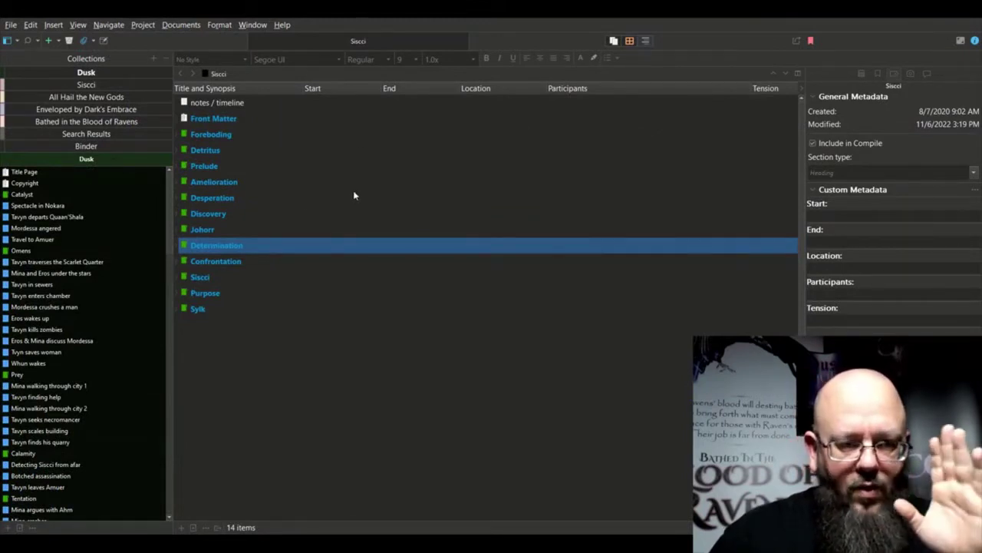
pyautogui.click(10, 206)
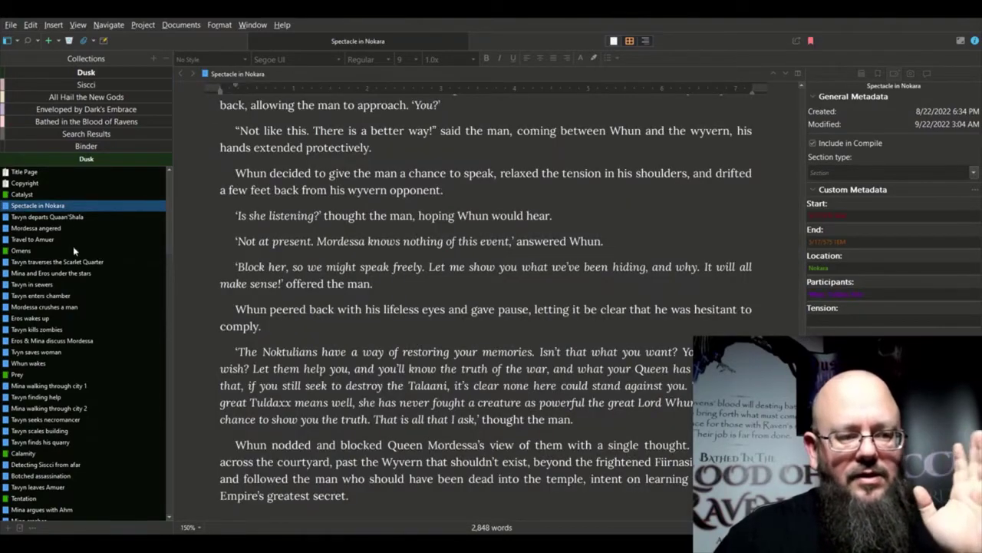
pyautogui.scroll(-15, 73, 245)
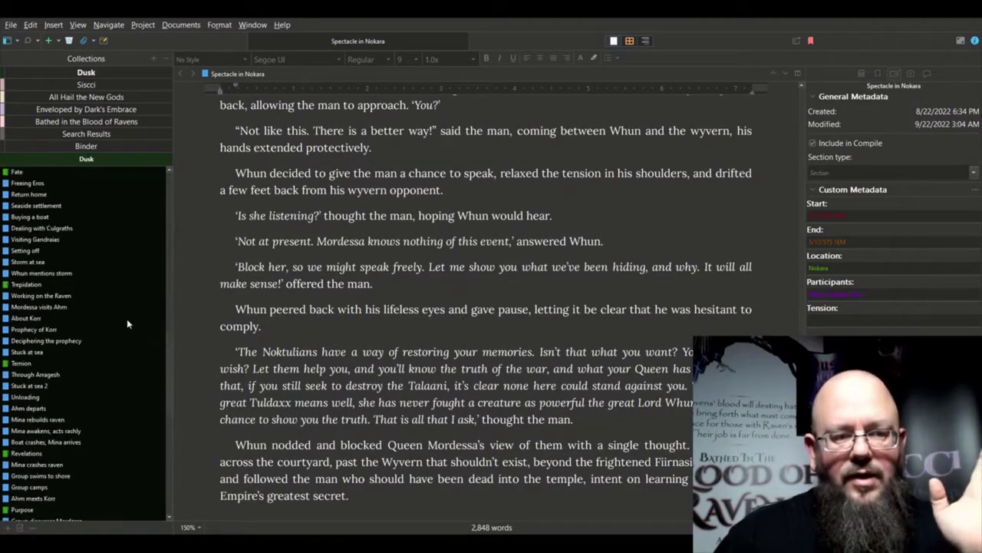
pyautogui.scroll(15, 115, 307)
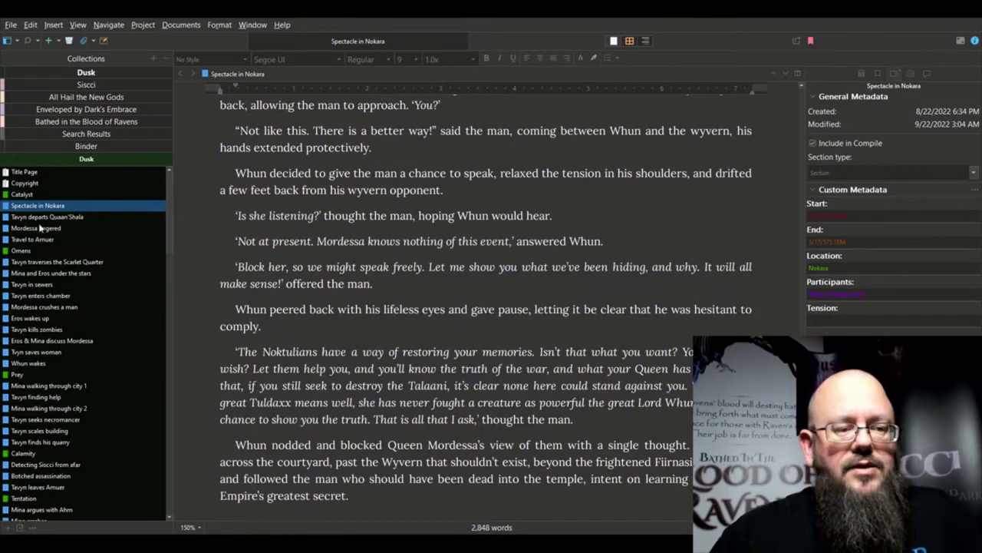
# Return to the binder and view the Series Notes document in the A Destiny of Blood & Magic series.
pyautogui.click(77, 152)
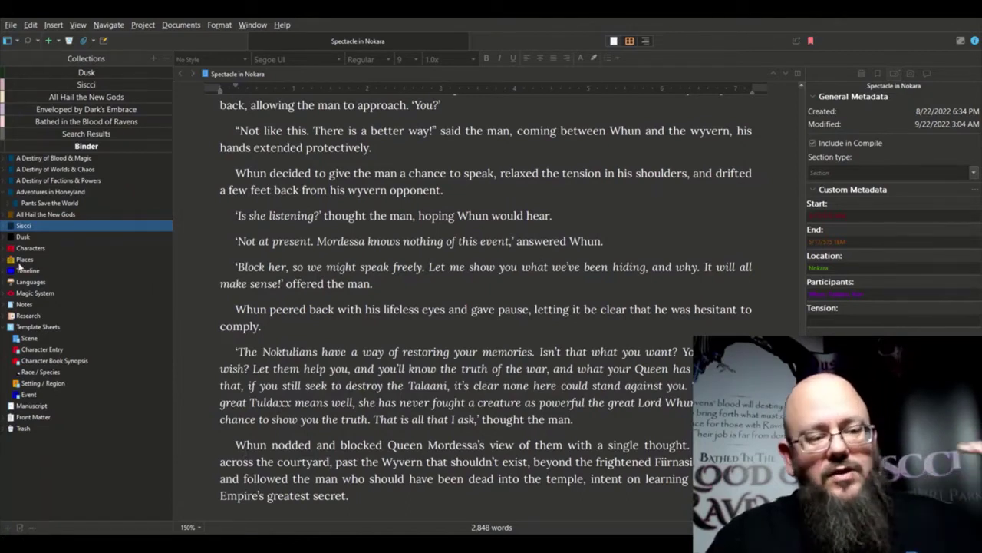
pyautogui.click(9, 159)
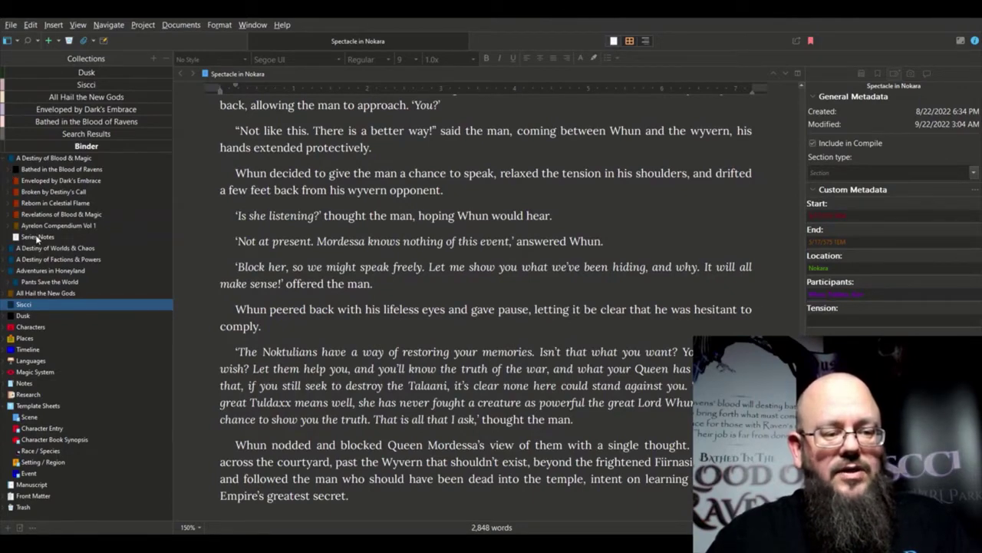
pyautogui.click(37, 237)
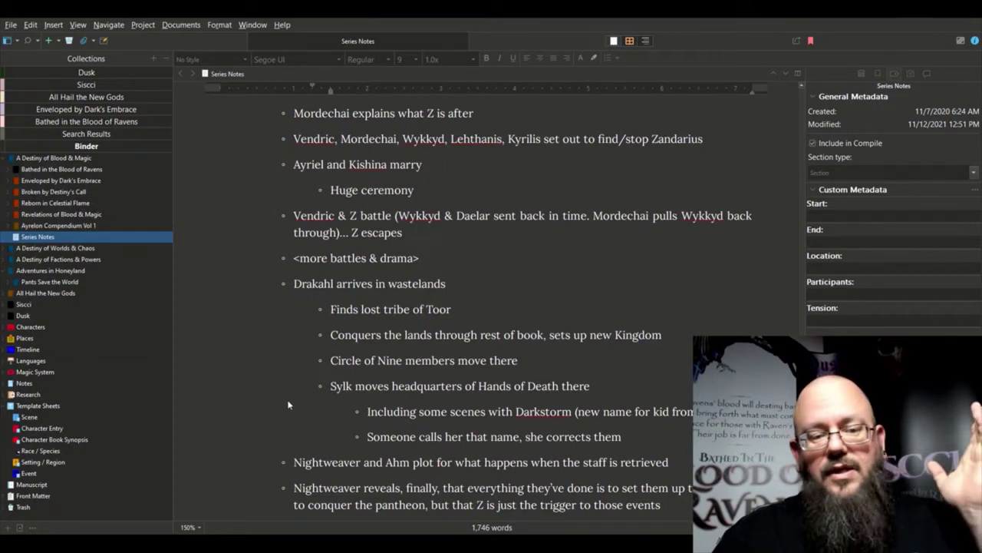
pyautogui.click(424, 164)
# Go to the end of the Dusk collection and open the Coming together scene.
pyautogui.click(86, 72)
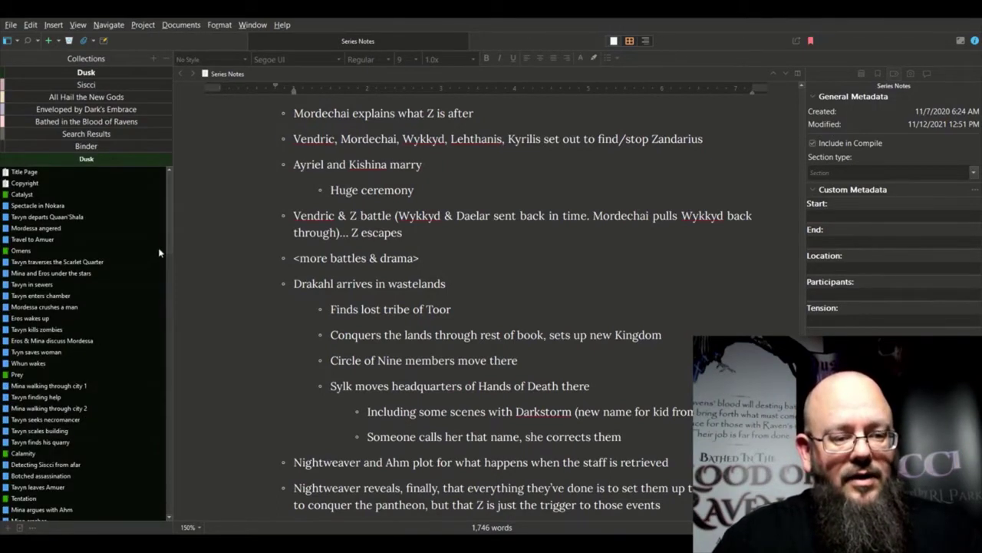
pyautogui.scroll(-15, 159, 251)
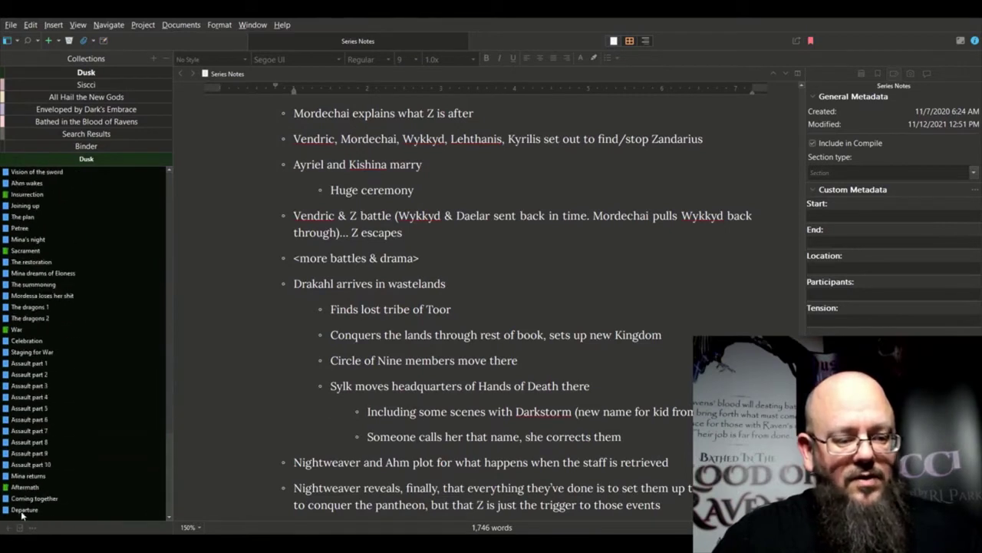
pyautogui.moveTo(22, 512); pyautogui.dragTo(32, 496)
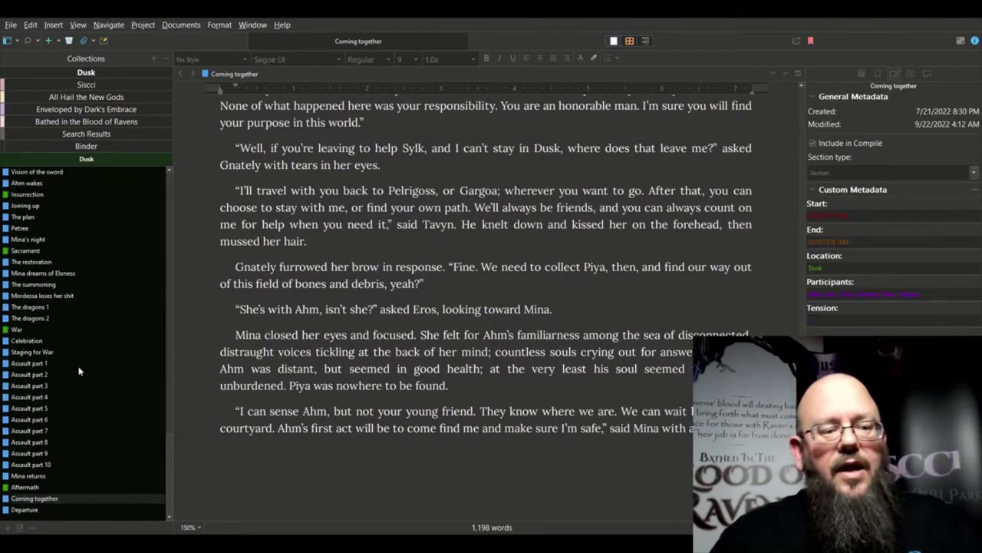
# Return to the binder and collapse the A Destiny of Blood & Magic and Adventures in Honeyland series.
pyautogui.click(96, 145)
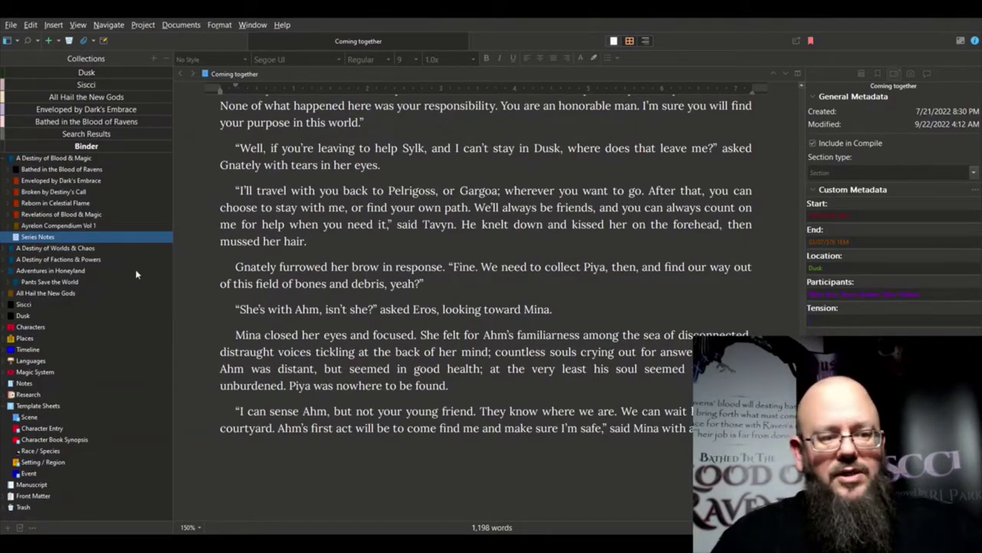
pyautogui.click(6, 158)
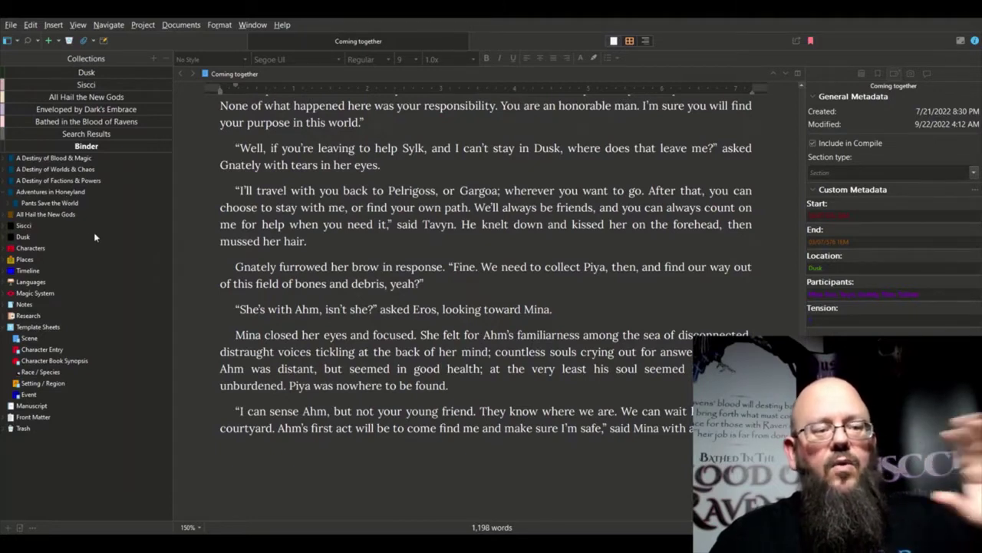
pyautogui.click(3, 193)
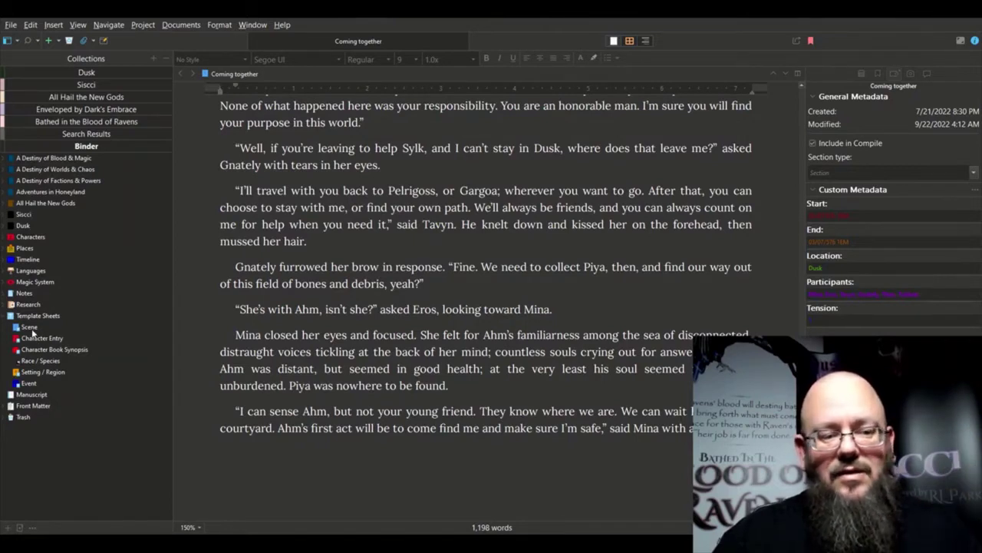
# Add a new scene from the template at the end of the Animus chapter in All Hail the New Gods.
pyautogui.click(6, 204)
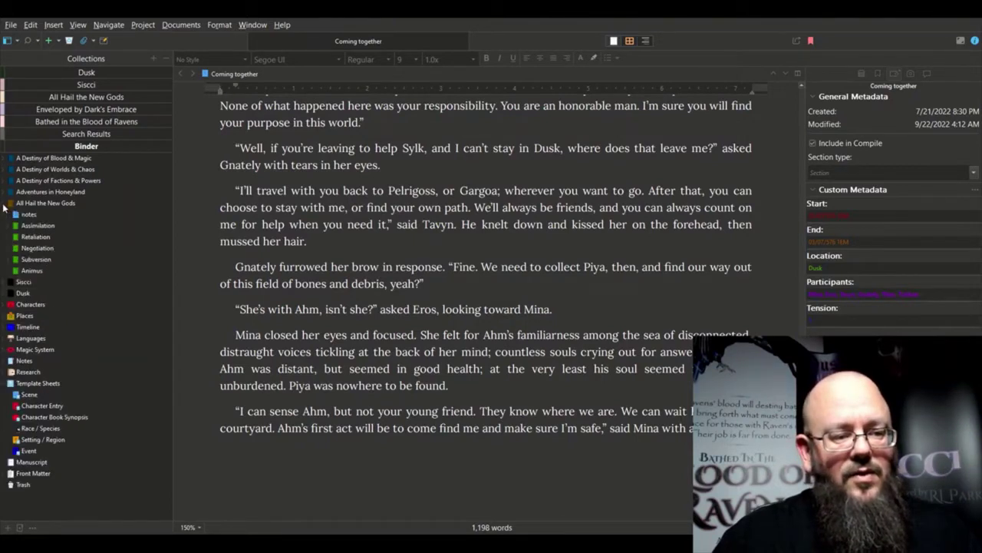
pyautogui.click(31, 271)
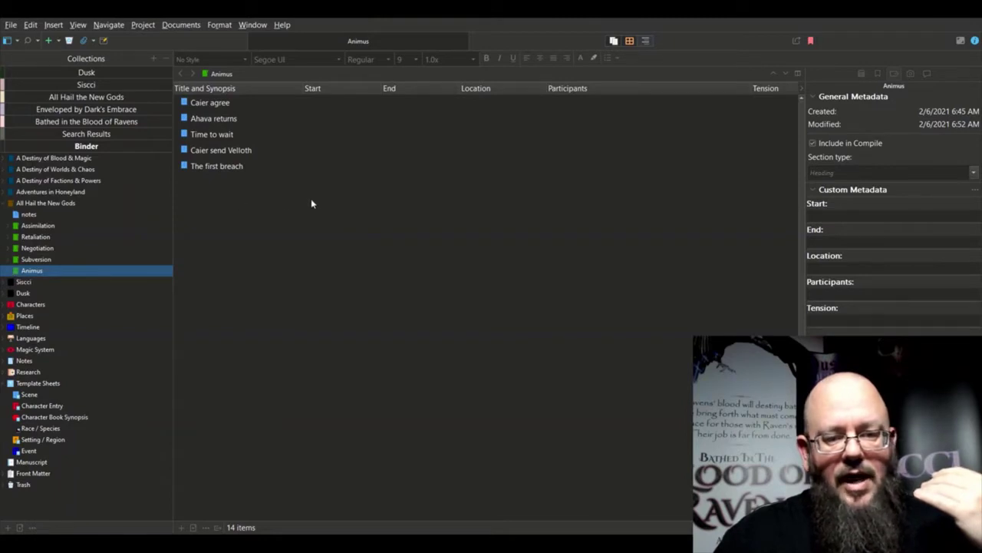
pyautogui.hotkey('ctrl', 'n')
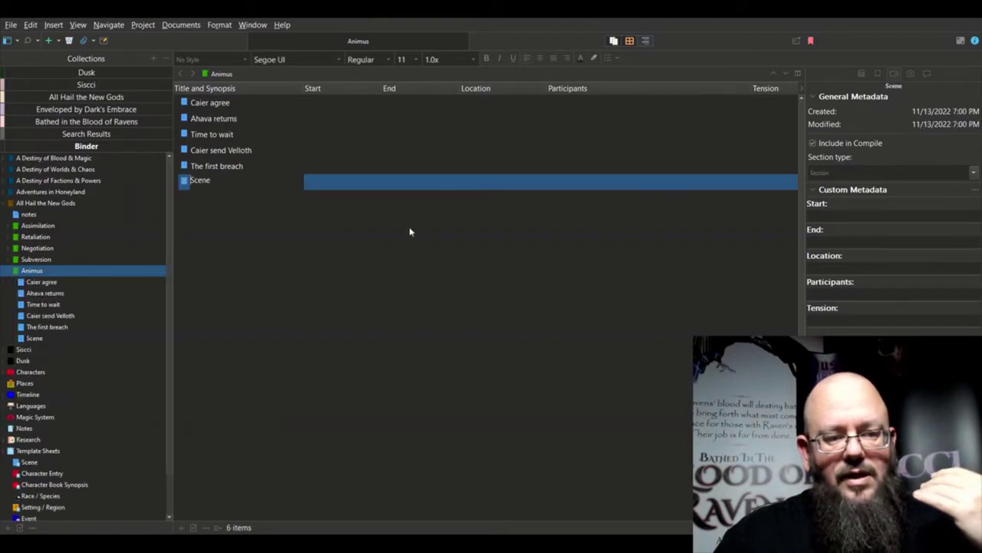
pyautogui.click(220, 221)
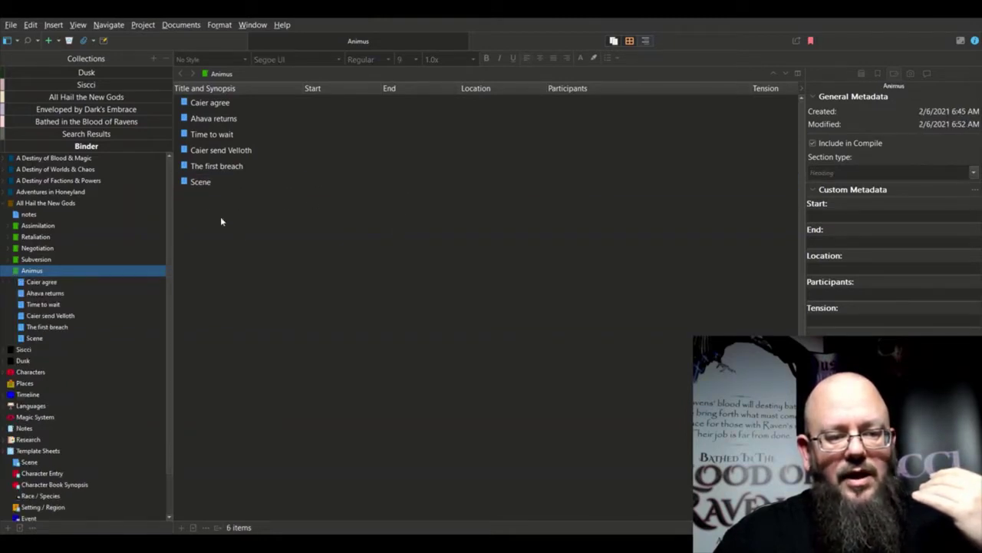
# Open the new Animus scene in the editor and place the cursor in its text.
pyautogui.click(202, 181)
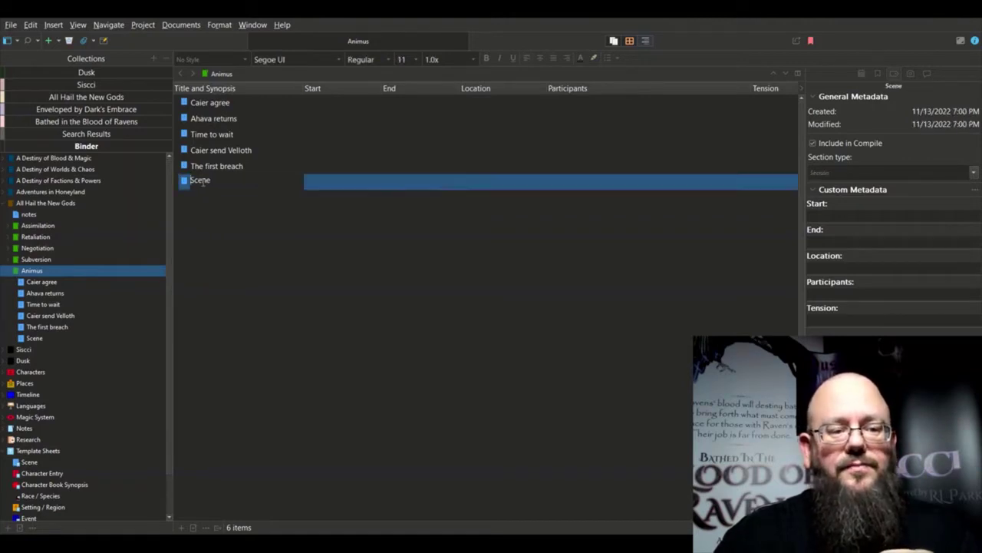
pyautogui.doubleClick(184, 182)
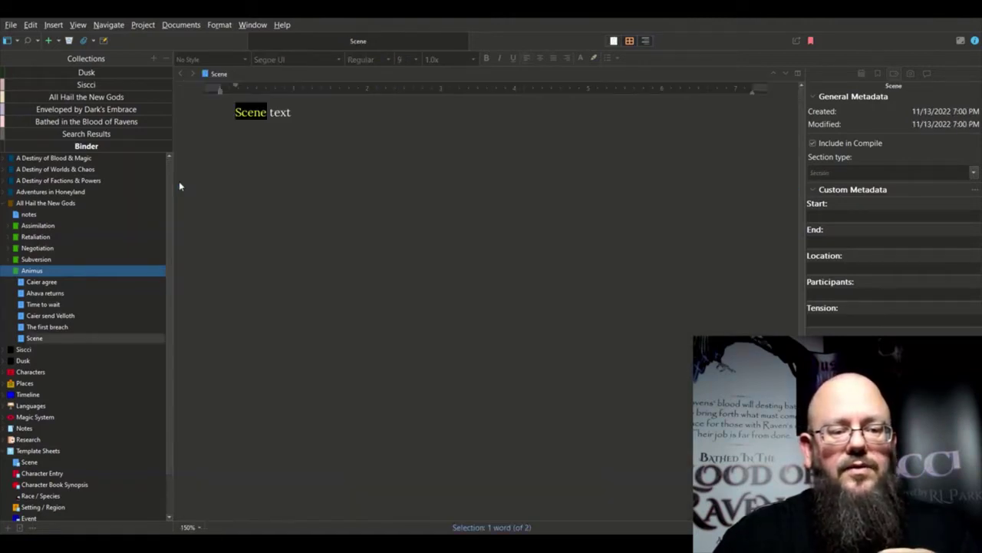
pyautogui.click(273, 114)
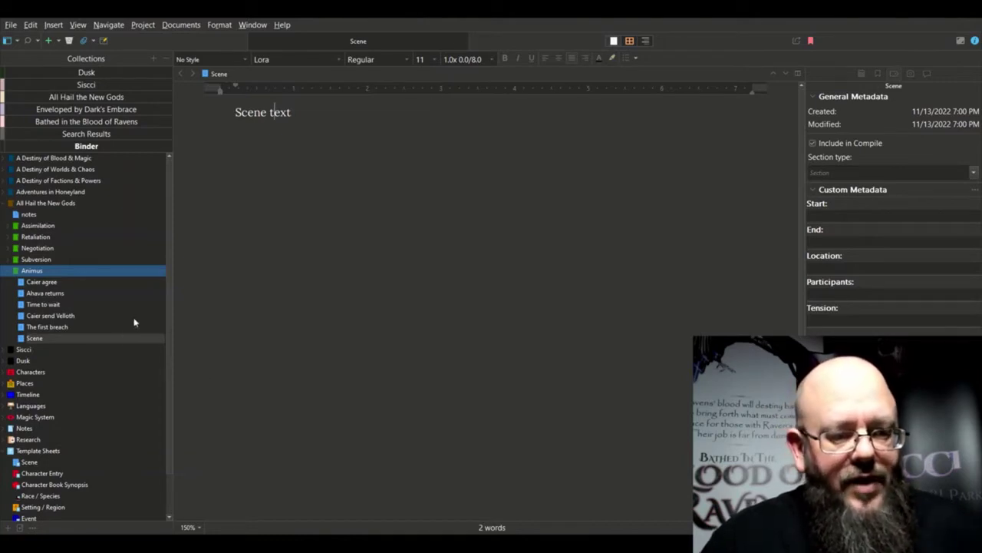
# Collapse All Hail the New Gods, view the Scene template, and display the list of Template Sheets.
pyautogui.click(3, 204)
pyautogui.click(44, 328)
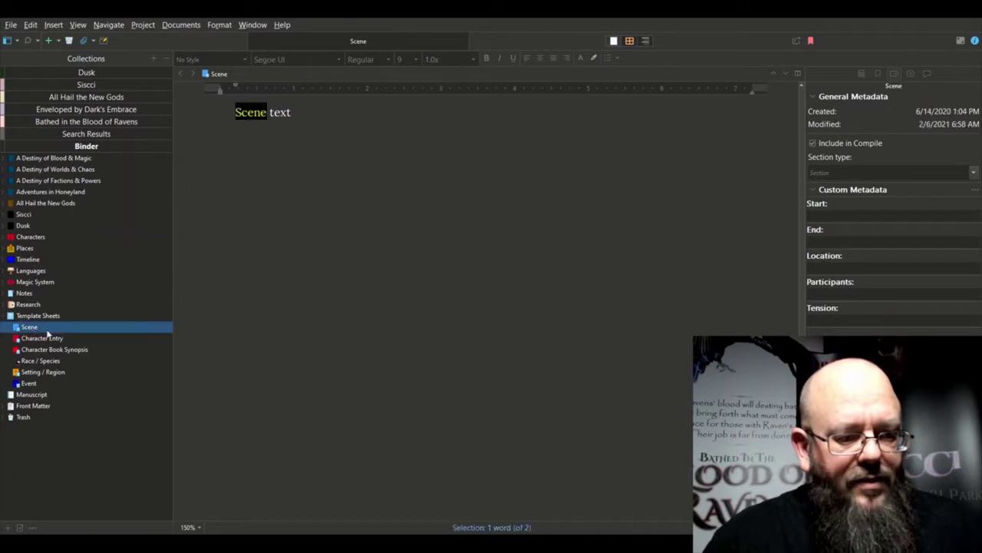
pyautogui.click(302, 120)
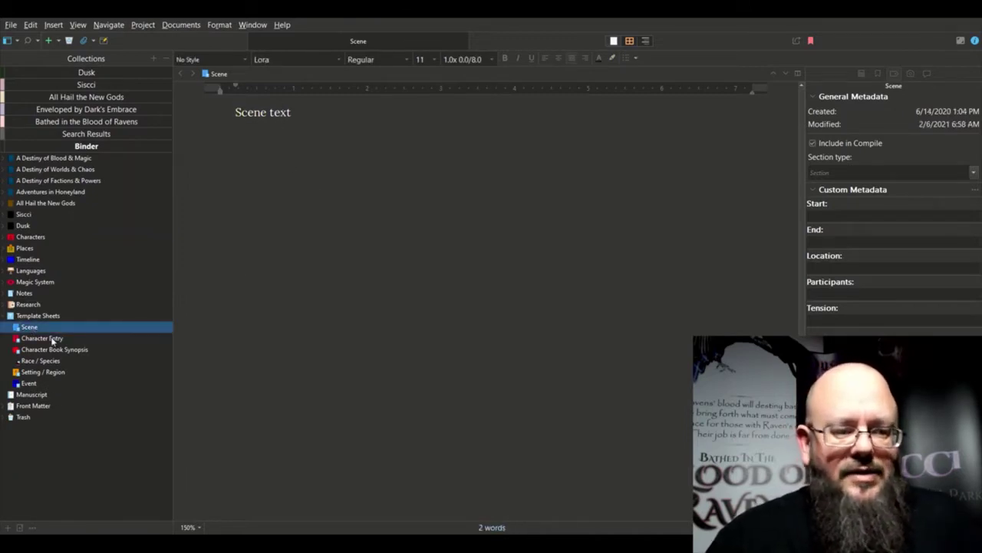
pyautogui.click(28, 331)
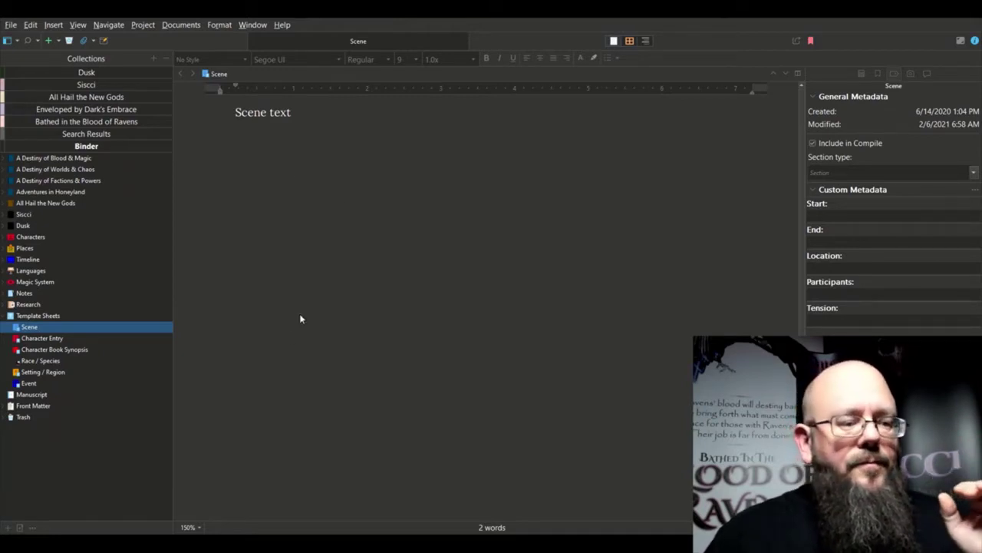
pyautogui.click(17, 316)
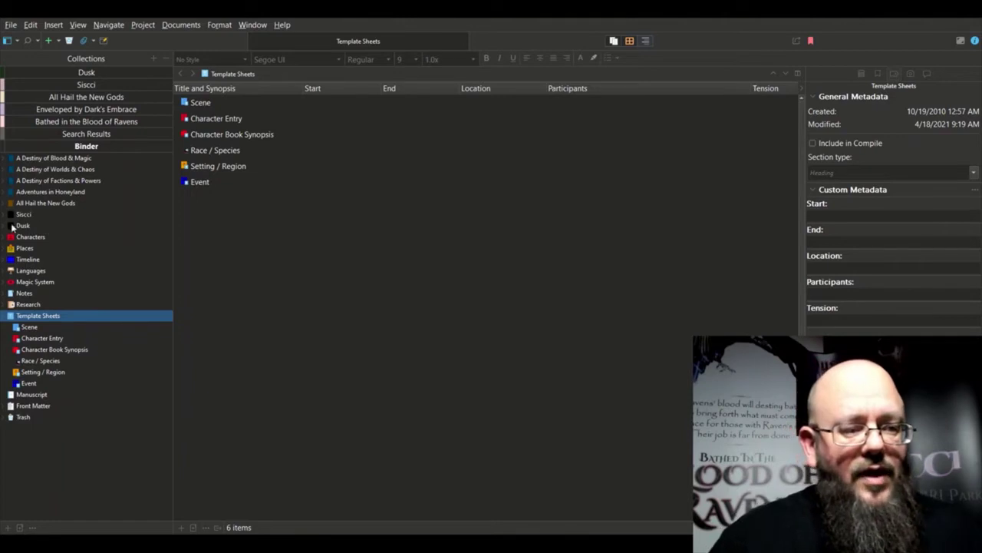
# Add a new event document to the Timeline folder and replace its "Event Name Here" heading with "Scrivener".
pyautogui.click(6, 259)
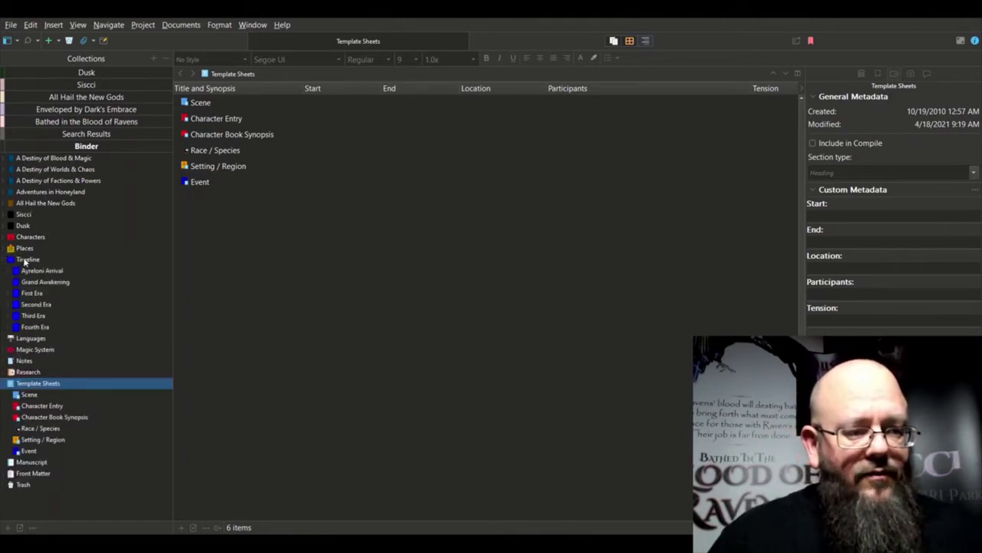
pyautogui.click(24, 262)
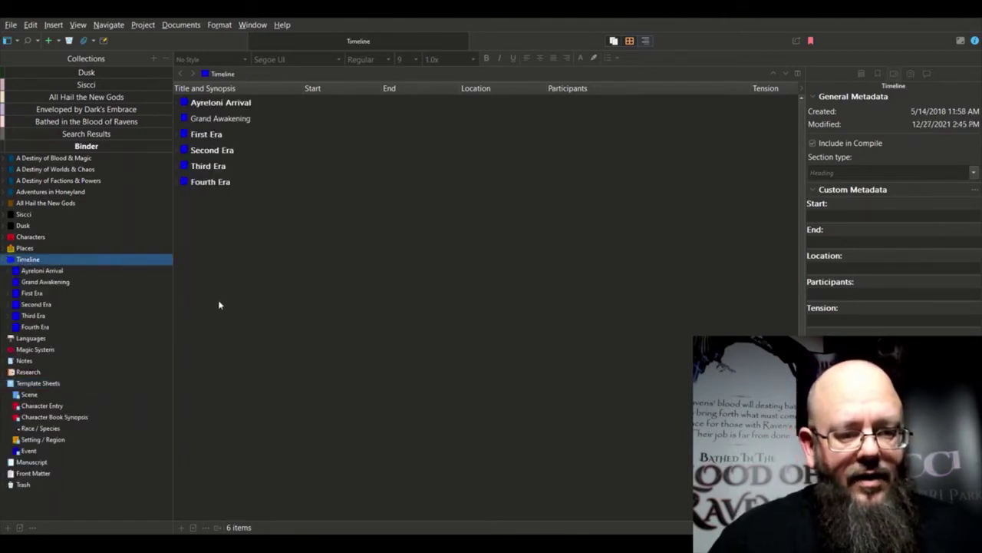
pyautogui.hotkey('ctrl', 'n')
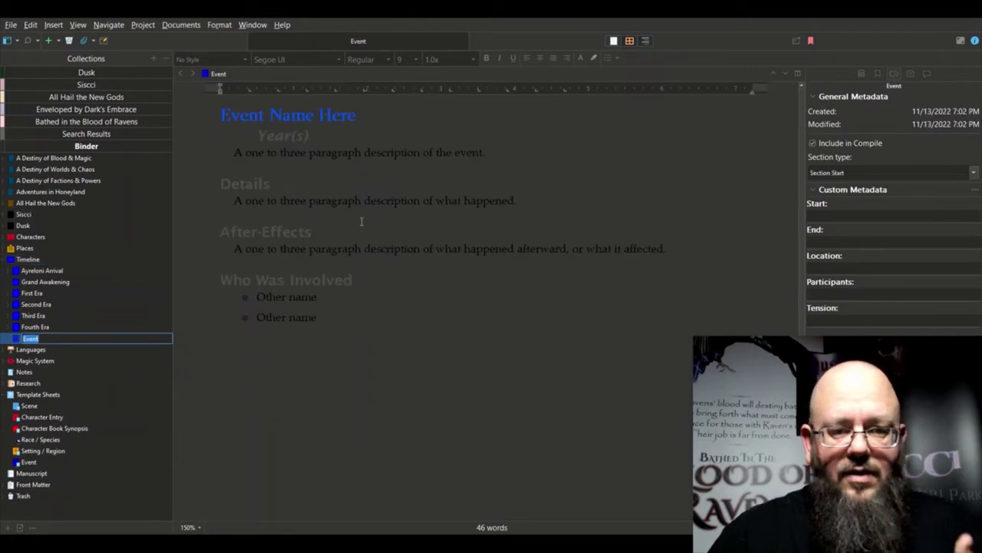
pyautogui.press('Return')
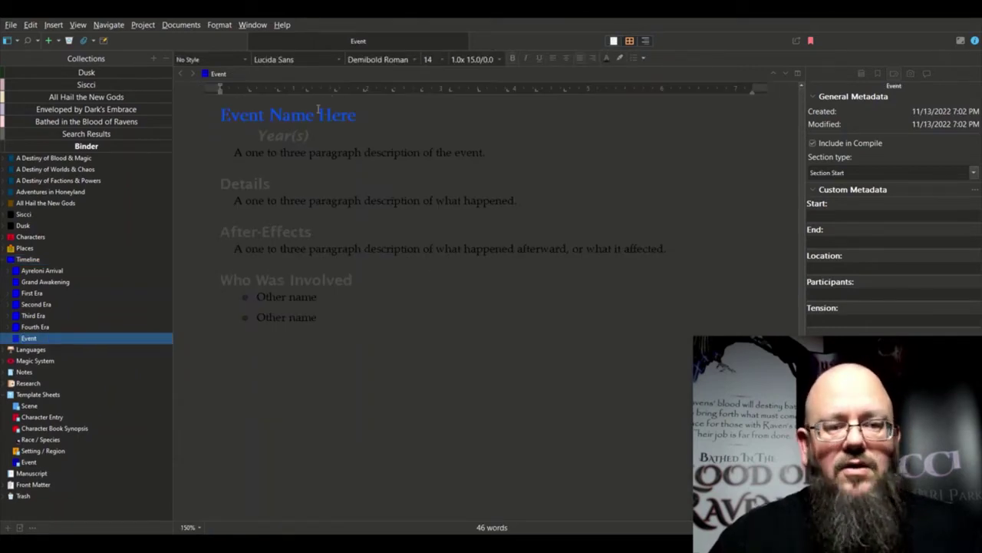
pyautogui.moveTo(221, 115); pyautogui.dragTo(347, 125)
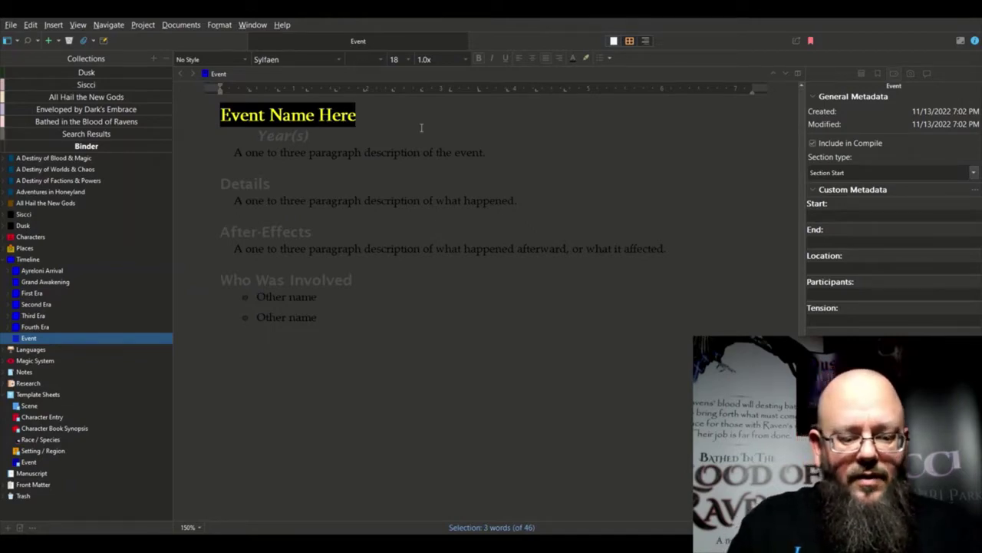
pyautogui.write('Scrivener')
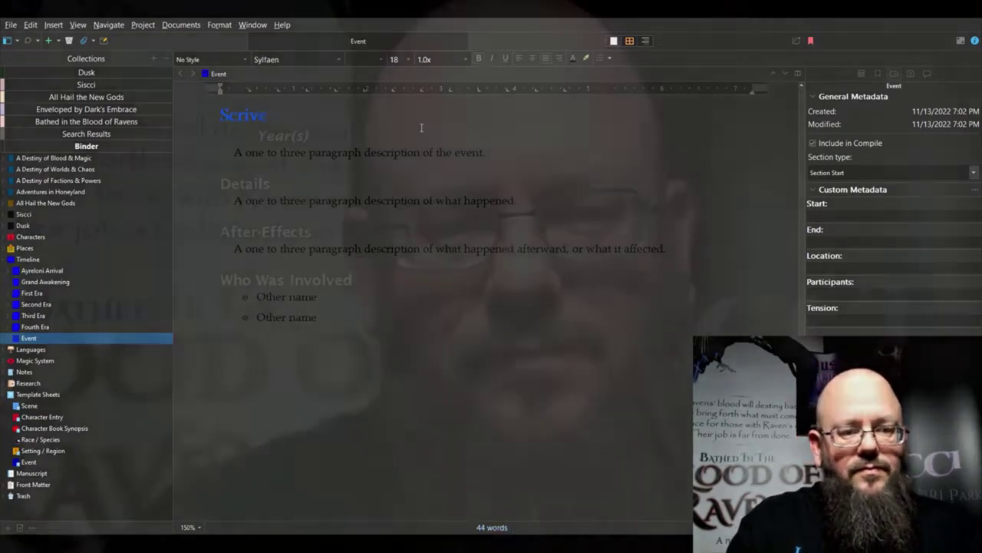